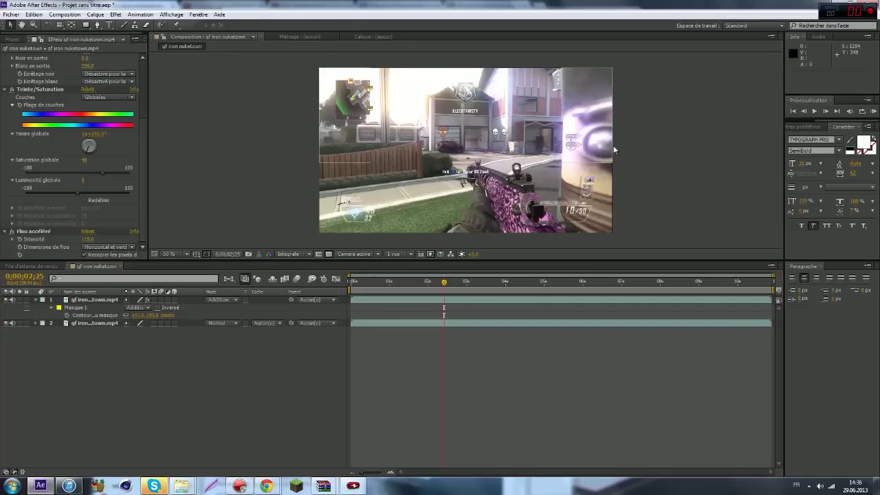
Step: Shift the top layer's global hue toward a pink and cyan glow, and push Masque 1's upper and left edges further outside the frame
{"action": "mouse_move", "coordinate": [92, 153]}
{"action": "left_mouse_down"}
{"action": "mouse_move", "coordinate": [76, 150]}
{"action": "mouse_move", "coordinate": [89, 148]}
{"action": "left_mouse_up"}
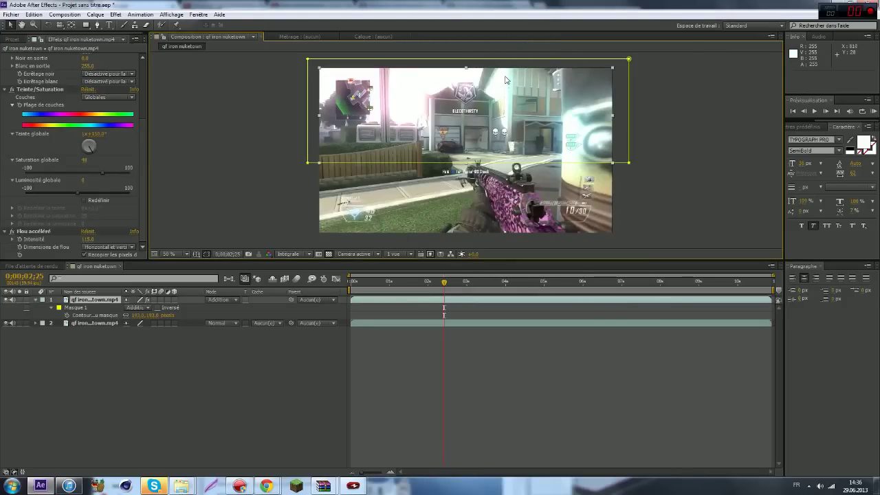
{"action": "left_click_drag", "start_coordinate": [505, 61], "coordinate": [505, 55]}
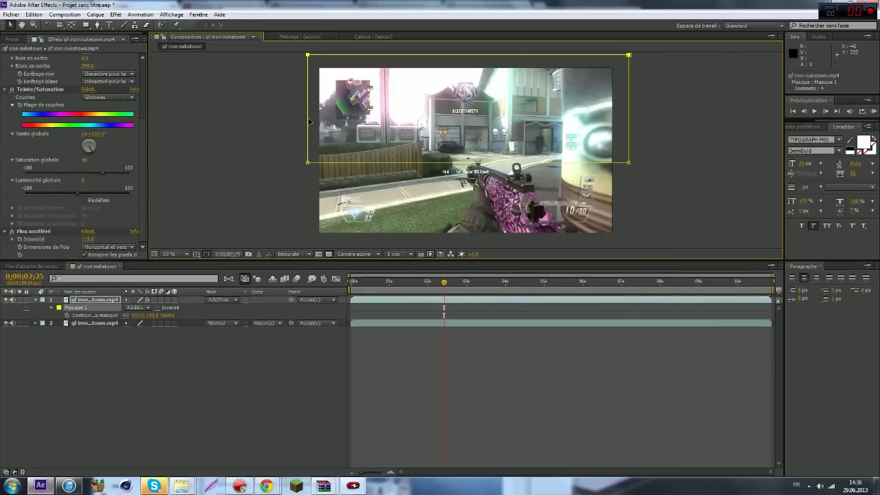
{"action": "left_click_drag", "start_coordinate": [307, 120], "coordinate": [289, 121]}
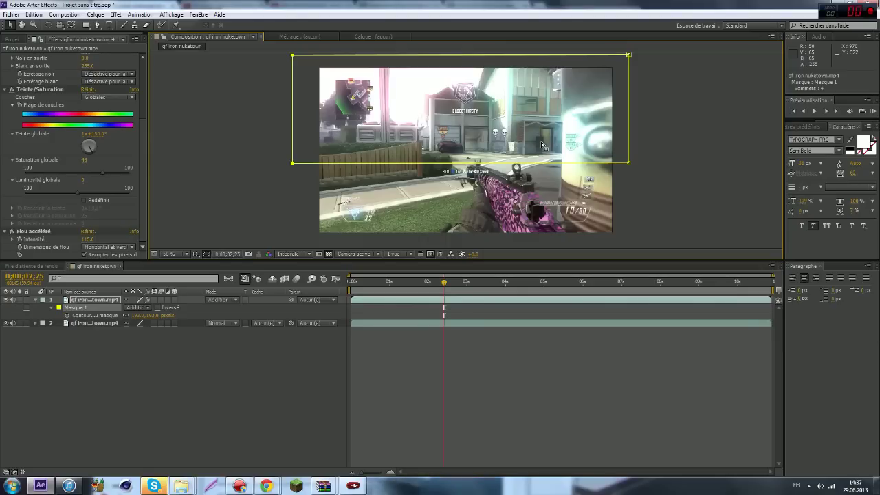
{"action": "scroll", "coordinate": [476, 176], "scroll_direction": "up", "scroll_amount": 3}
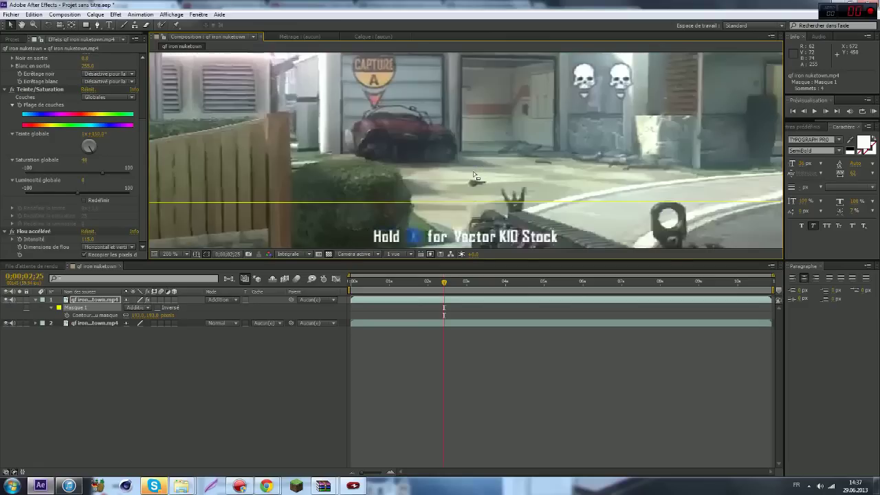
{"action": "scroll", "coordinate": [476, 177], "scroll_direction": "down", "scroll_amount": 3}
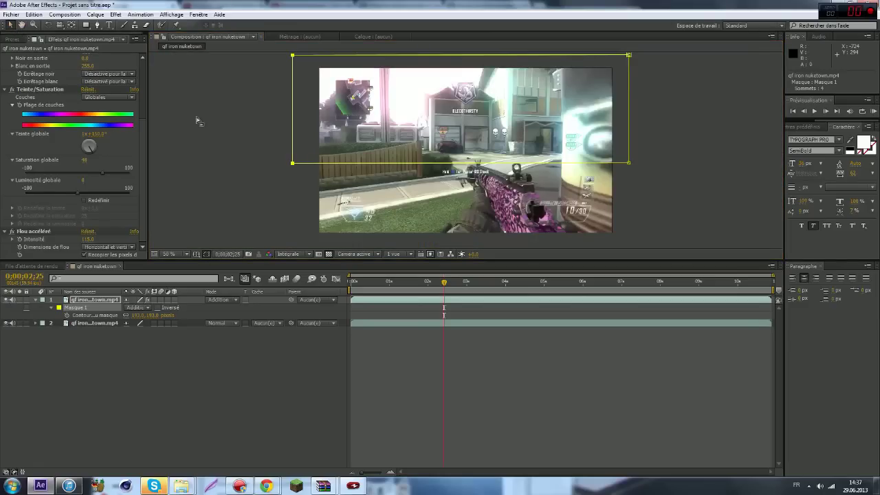
{"action": "left_click_drag", "start_coordinate": [501, 383], "coordinate": [359, 338]}
{"action": "left_click_drag", "start_coordinate": [578, 404], "coordinate": [319, 296]}
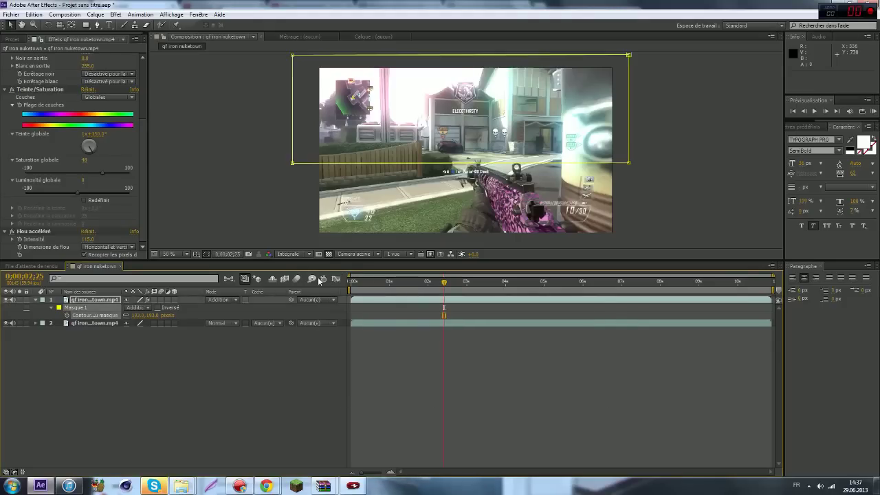
{"action": "left_click_drag", "start_coordinate": [542, 379], "coordinate": [350, 297]}
{"action": "left_click", "coordinate": [362, 313]}
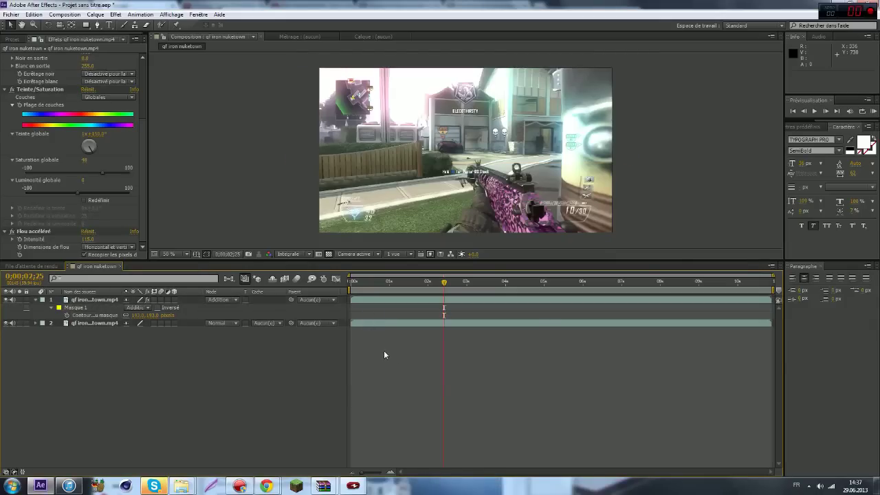
{"action": "left_click_drag", "start_coordinate": [438, 360], "coordinate": [356, 304]}
{"action": "left_click", "coordinate": [356, 302]}
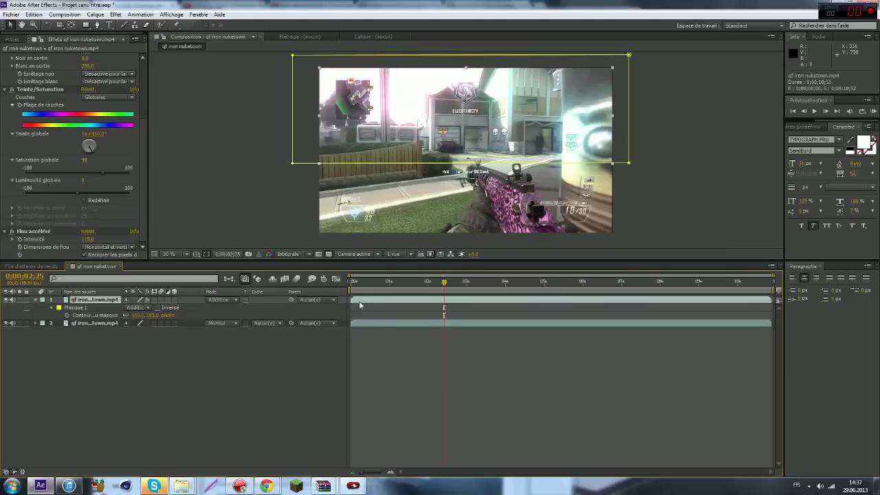
{"action": "left_click", "coordinate": [343, 373]}
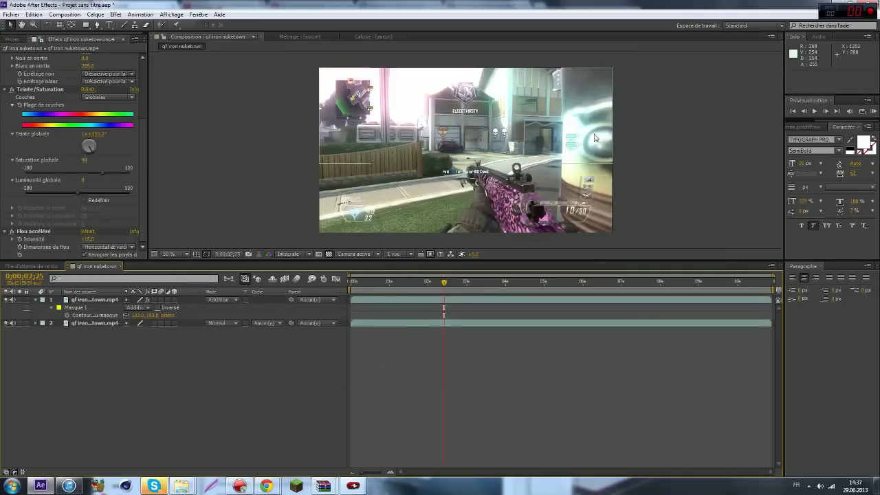
Step: Collapse the settings of the Niveaux, Teinte/Saturation and Flou accéléré effects
{"action": "scroll", "coordinate": [32, 112], "scroll_direction": "up", "scroll_amount": 5}
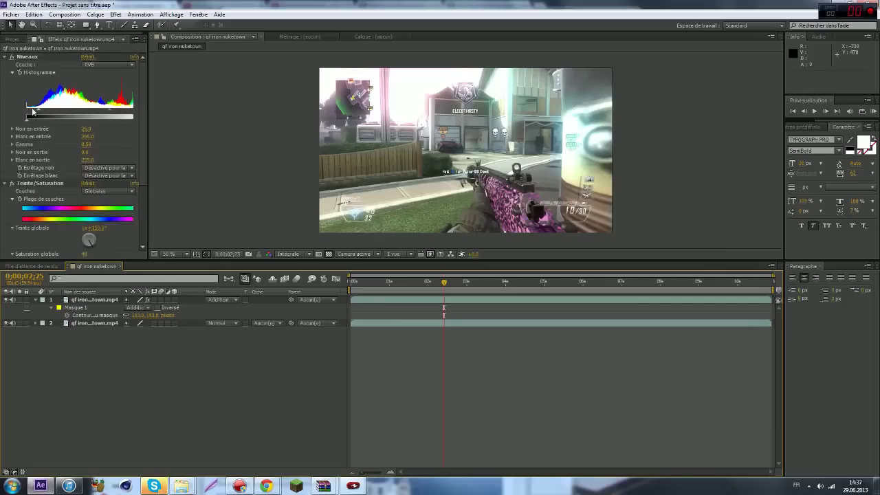
{"action": "left_click", "coordinate": [4, 57]}
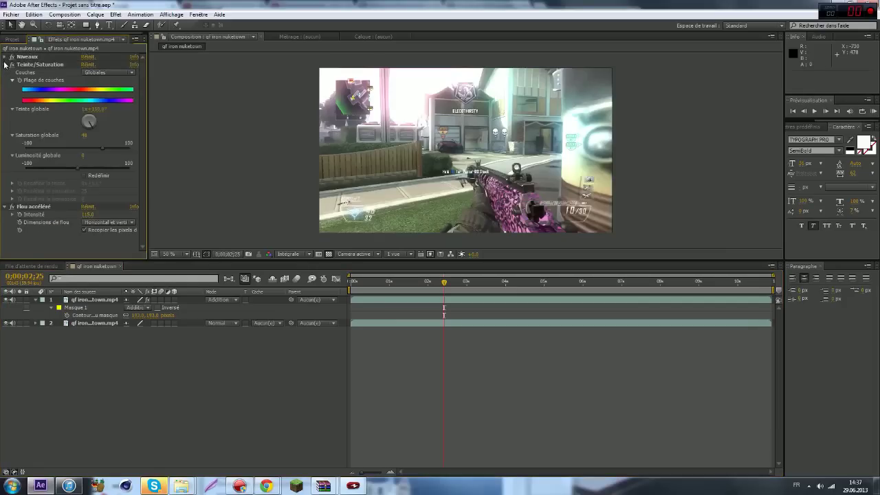
{"action": "left_click", "coordinate": [4, 64]}
{"action": "left_click", "coordinate": [4, 72]}
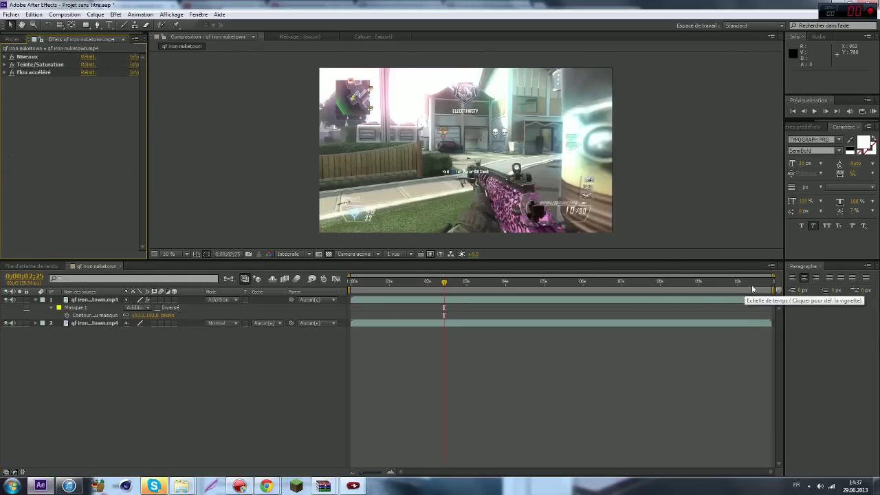
{"action": "left_click", "coordinate": [258, 253]}
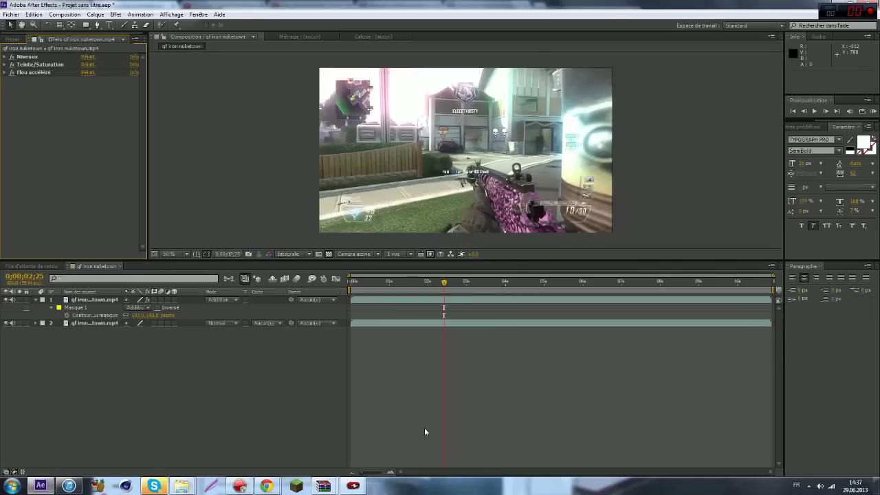
Step: Create a new composition 1280 px wide and place qf iron nuketown.mp4 in it, moving the current time to 0;00;02;11
{"action": "left_click", "coordinate": [13, 40]}
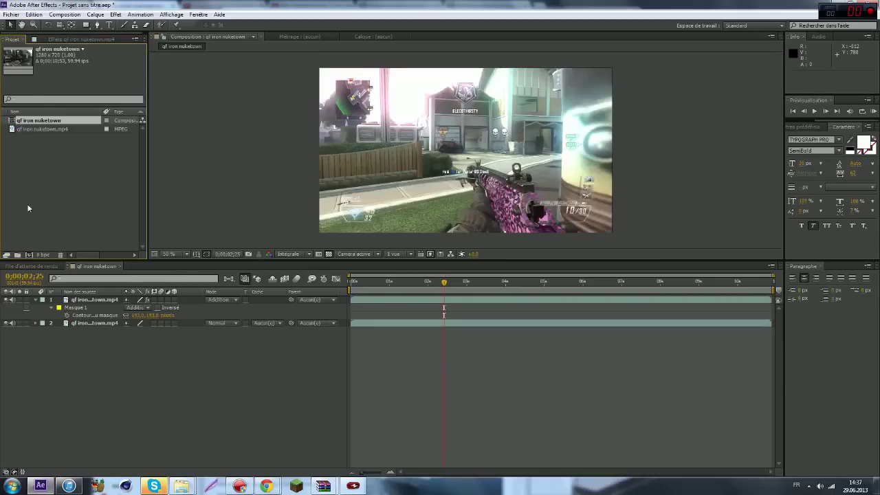
{"action": "left_click", "coordinate": [28, 254]}
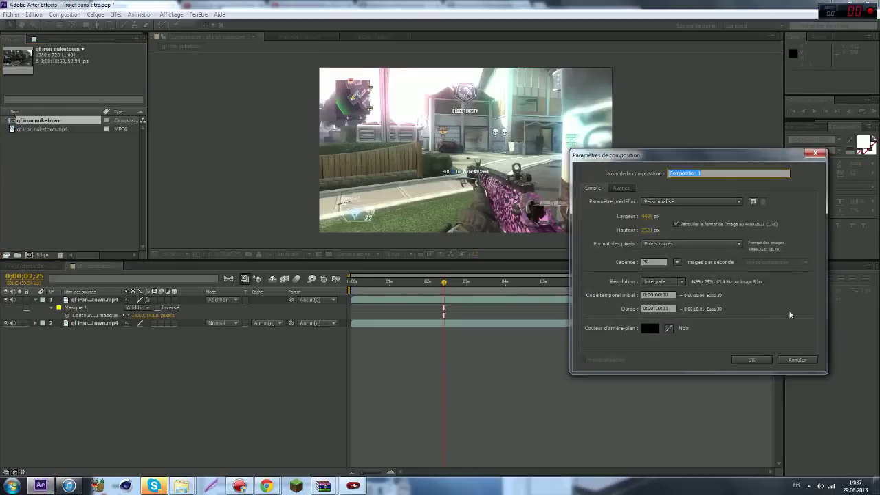
{"action": "left_click", "coordinate": [647, 216]}
{"action": "type", "text": "1280"}
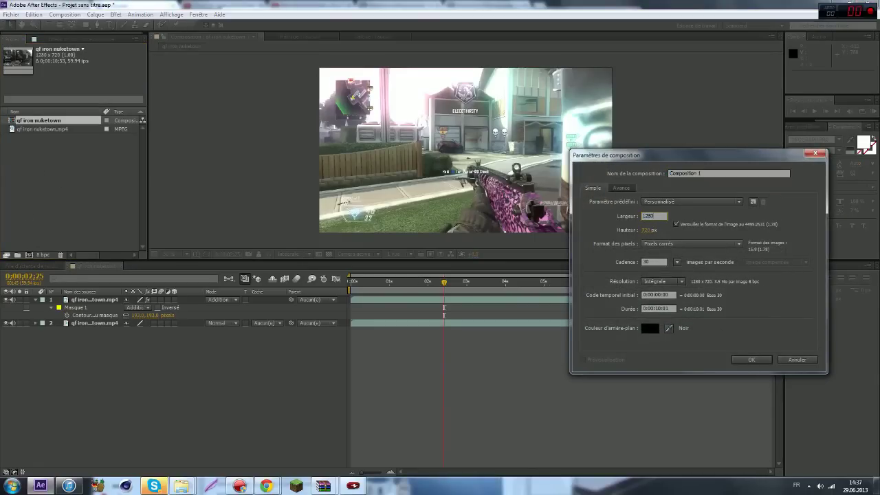
{"action": "left_click", "coordinate": [756, 361]}
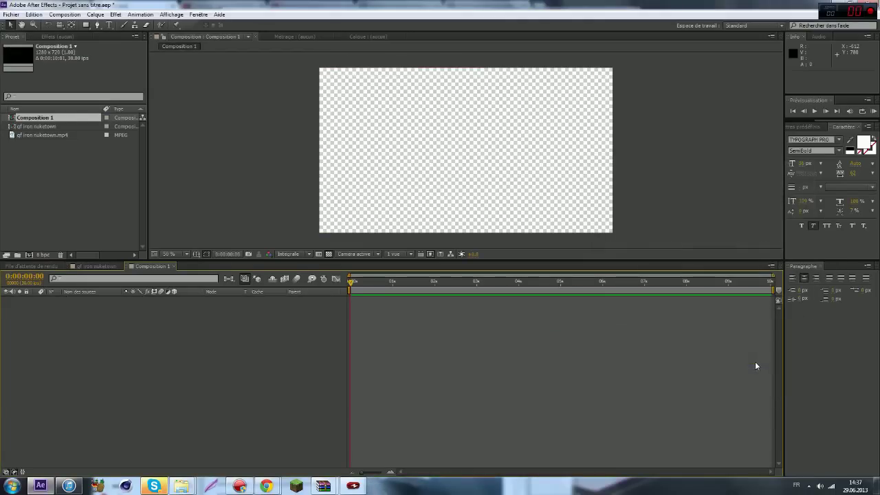
{"action": "left_click_drag", "start_coordinate": [36, 135], "coordinate": [282, 468]}
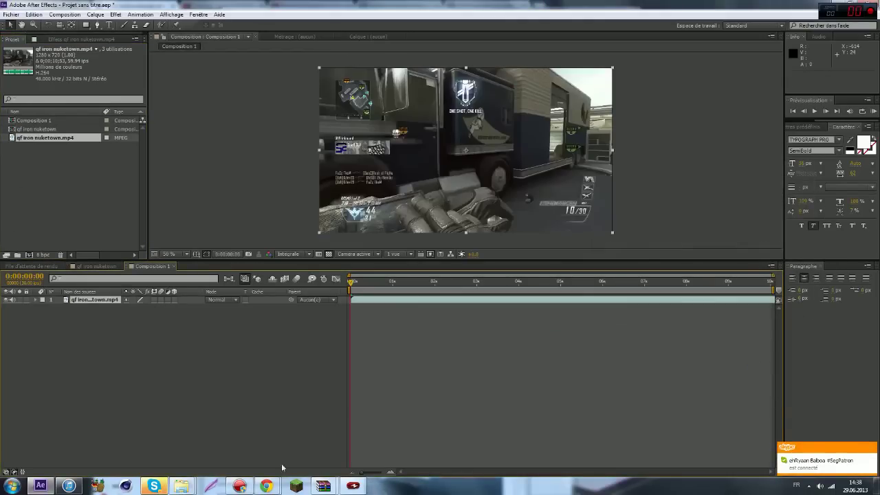
{"action": "left_click", "coordinate": [450, 292]}
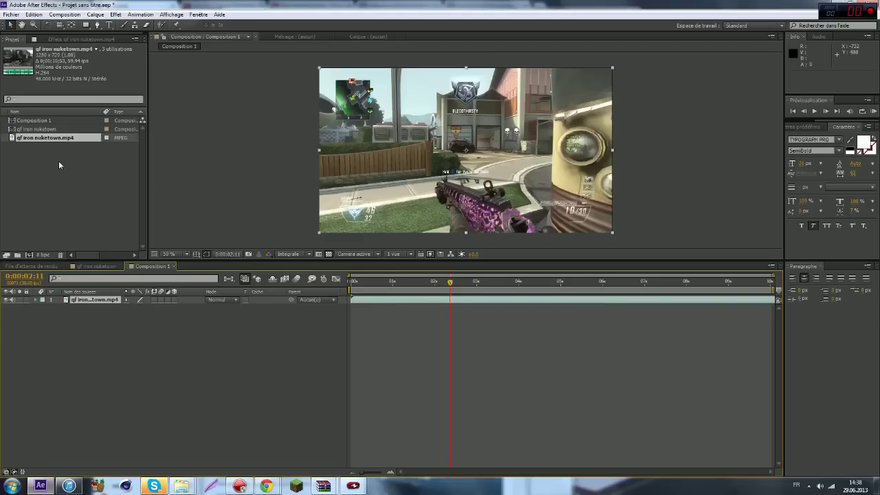
Step: Create a new composition from the existing qf iron nuketown composition and move its current time to 0;00;01;49
{"action": "left_click", "coordinate": [39, 128]}
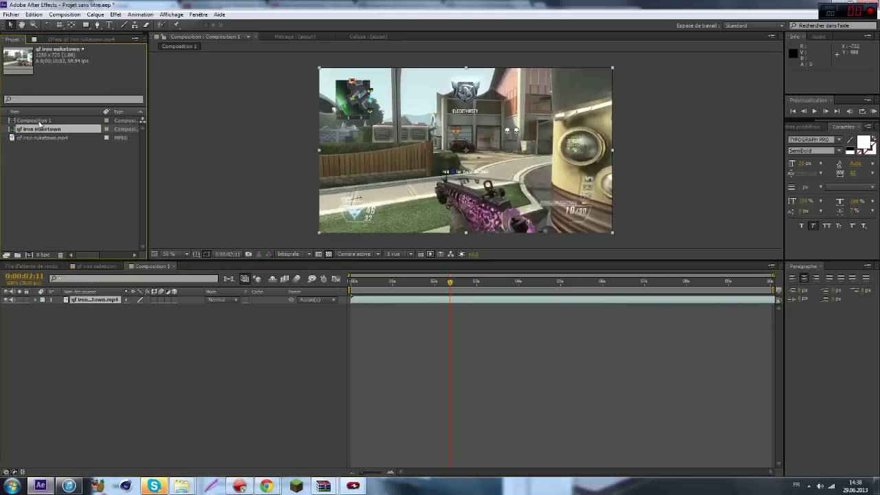
{"action": "left_click_drag", "start_coordinate": [38, 128], "coordinate": [31, 255]}
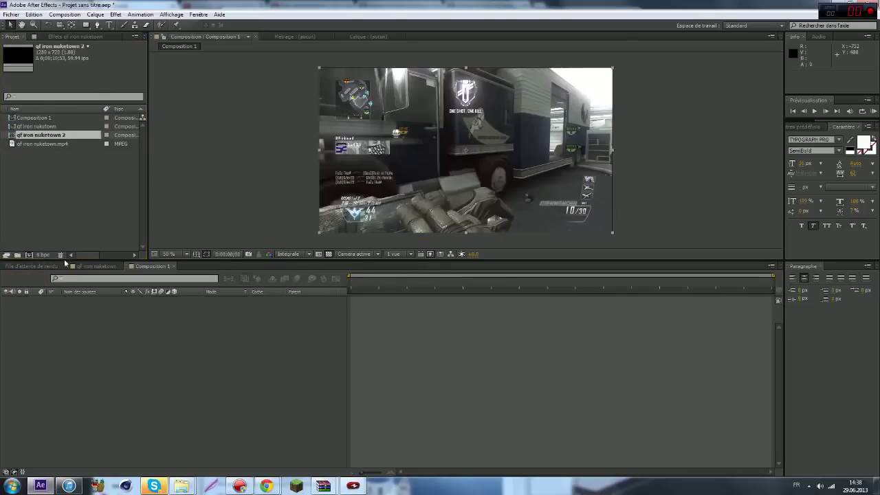
{"action": "left_click_drag", "start_coordinate": [352, 282], "coordinate": [421, 281]}
Step: Delete the masked top layer inside the nested qf iron nuketown composition and return to qf iron nuketown 2
{"action": "double_click", "coordinate": [397, 300]}
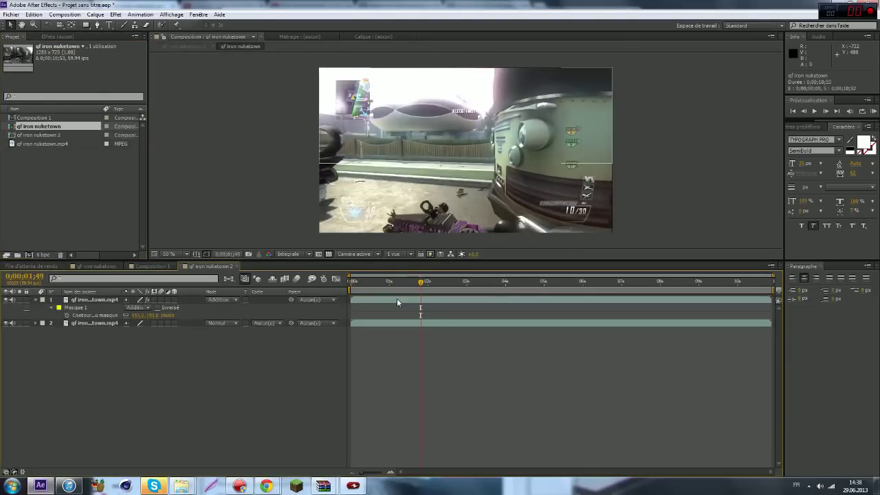
{"action": "left_click", "coordinate": [99, 300]}
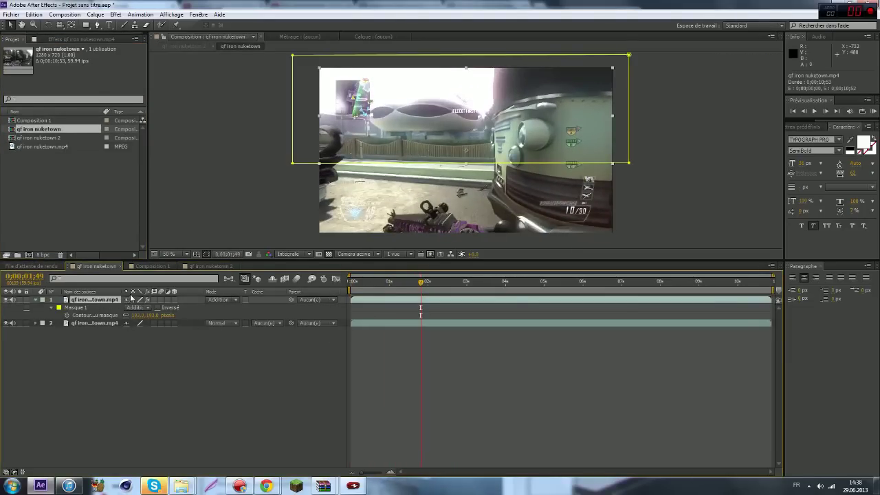
{"action": "key", "text": "Delete"}
{"action": "left_click", "coordinate": [218, 267]}
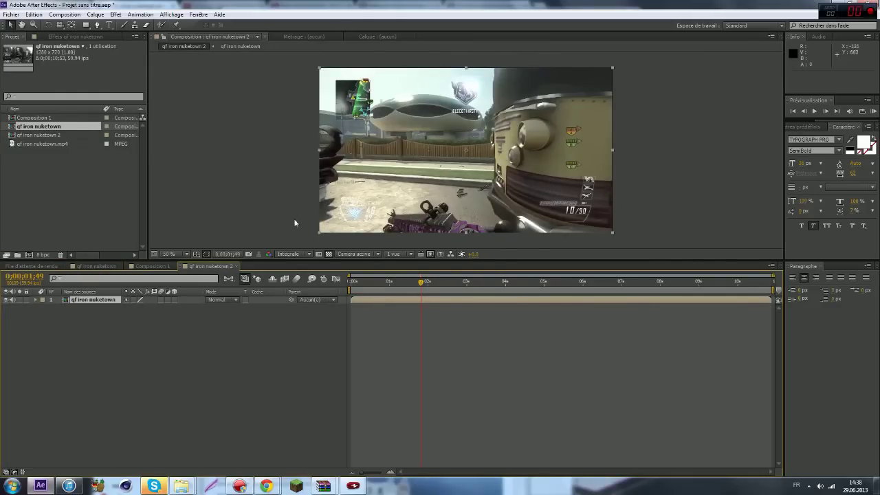
Step: Duplicate the nested qf iron nuketown layer at 0;00;02;24 and apply the Flou accéléré effect to the upper copy
{"action": "mouse_move", "coordinate": [436, 284]}
{"action": "left_mouse_down"}
{"action": "mouse_move", "coordinate": [462, 289]}
{"action": "mouse_move", "coordinate": [443, 290]}
{"action": "left_mouse_up"}
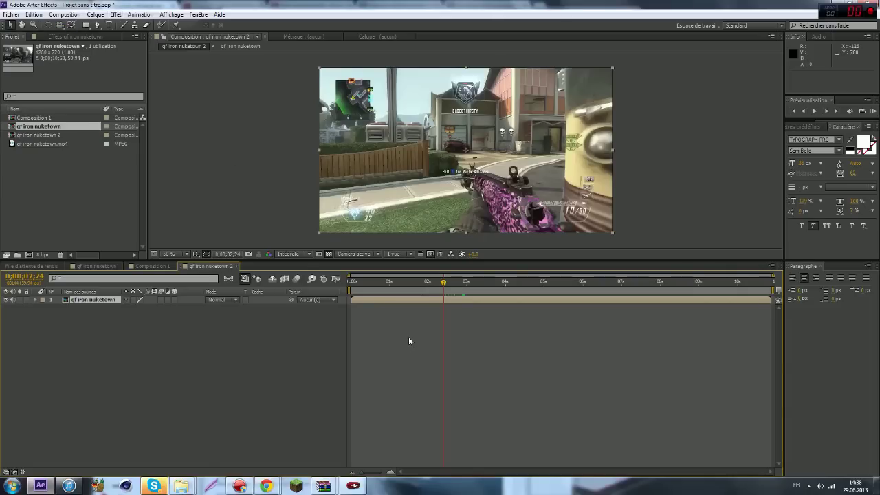
{"action": "key", "text": "ctrl+d"}
{"action": "left_click", "coordinate": [115, 14]}
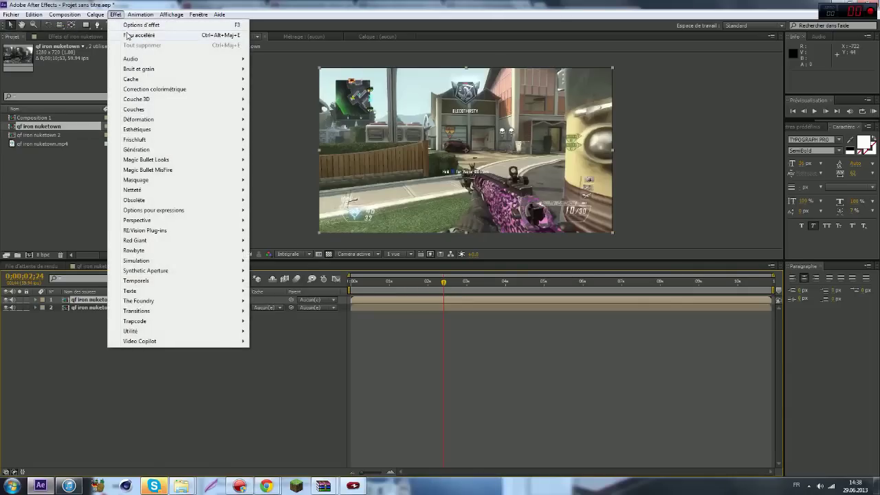
{"action": "left_click", "coordinate": [130, 35]}
Step: Add the Teinte/Saturation and Niveaux colour correction effects to the upper layer
{"action": "left_click", "coordinate": [116, 16]}
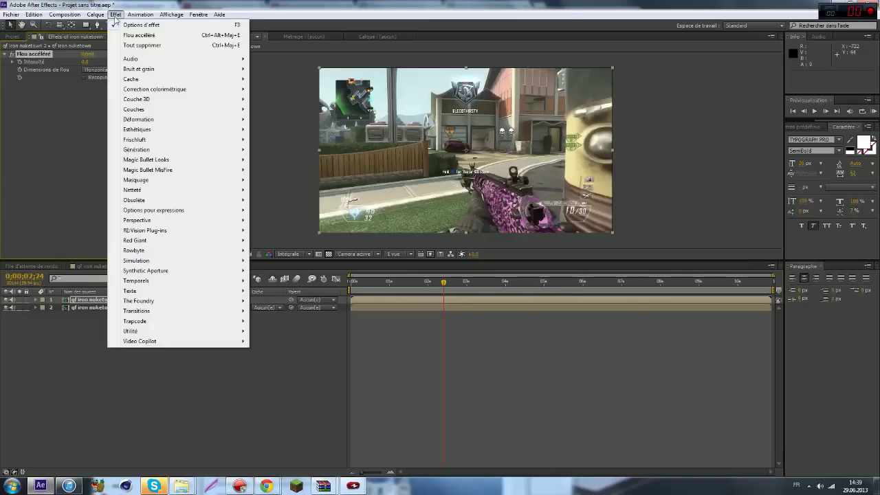
{"action": "mouse_move", "coordinate": [138, 89]}
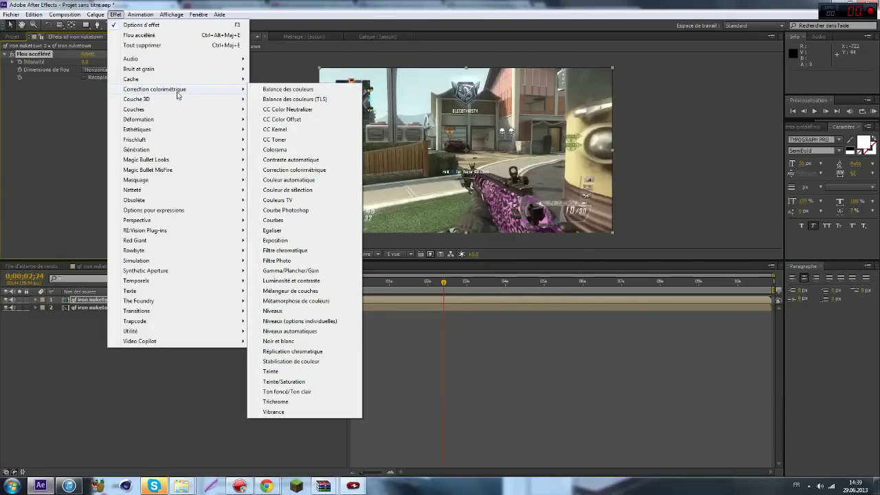
{"action": "left_click", "coordinate": [283, 382]}
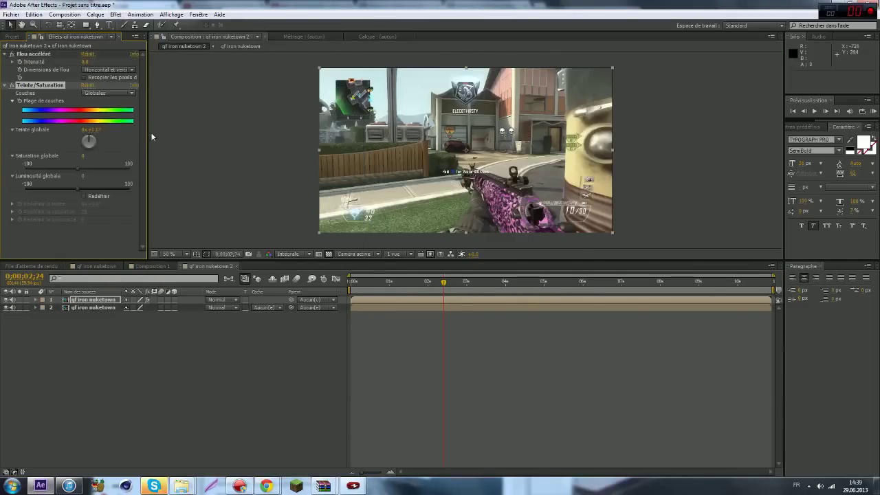
{"action": "left_click", "coordinate": [115, 14]}
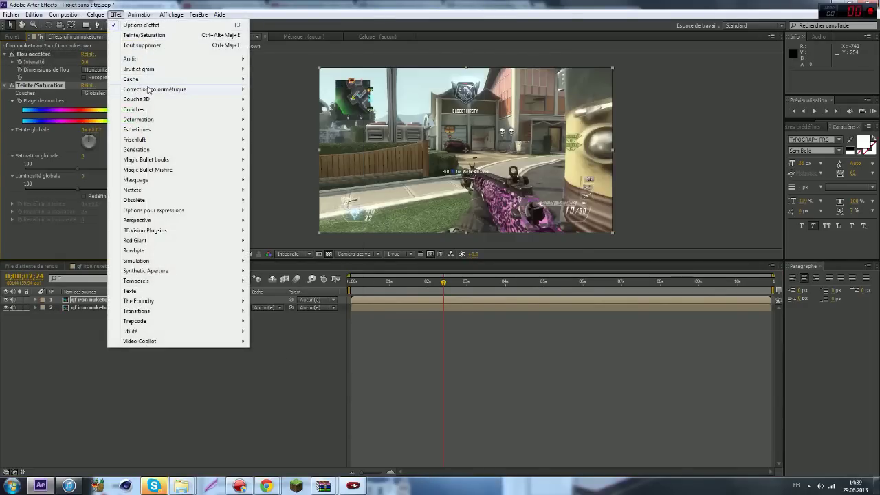
{"action": "mouse_move", "coordinate": [148, 88]}
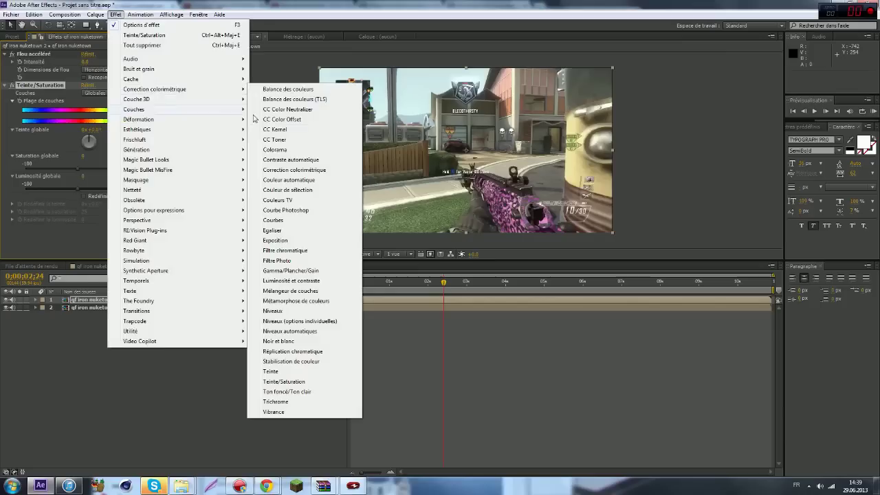
{"action": "left_click", "coordinate": [300, 311]}
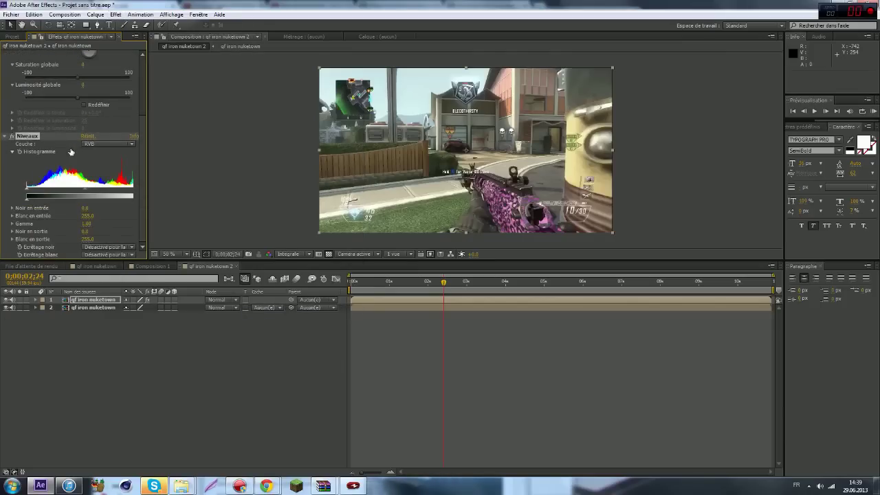
Step: Reorder the upper layer's effects so that Niveaux comes first, Teinte/Saturation second and Flou accéléré last
{"action": "scroll", "coordinate": [26, 52], "scroll_direction": "up", "scroll_amount": 4}
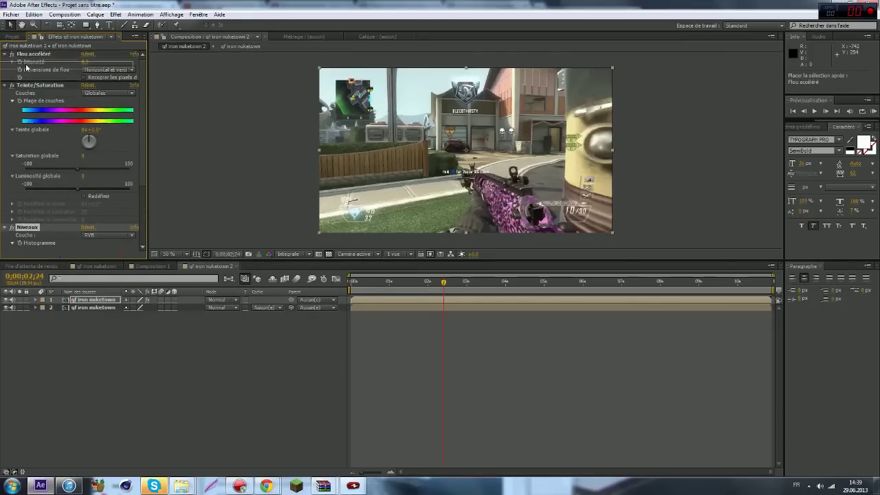
{"action": "left_click_drag", "start_coordinate": [29, 84], "coordinate": [30, 84]}
{"action": "left_click_drag", "start_coordinate": [33, 53], "coordinate": [63, 231]}
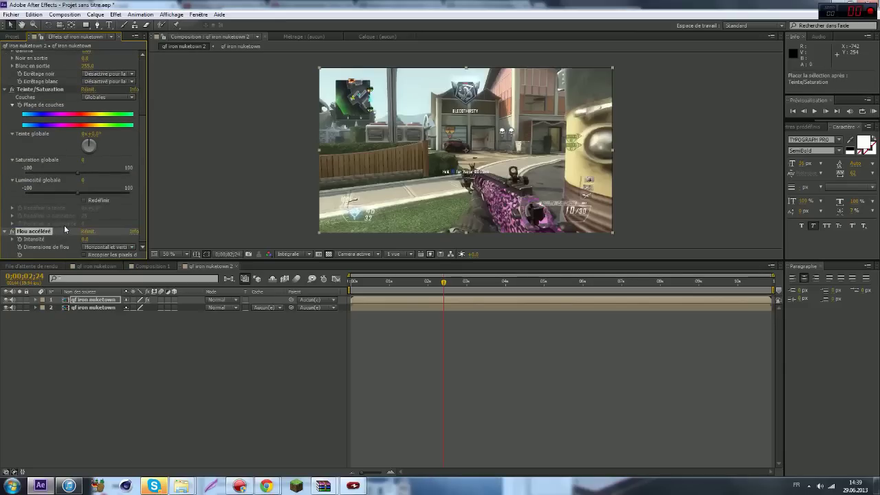
{"action": "scroll", "coordinate": [67, 224], "scroll_direction": "up", "scroll_amount": 4}
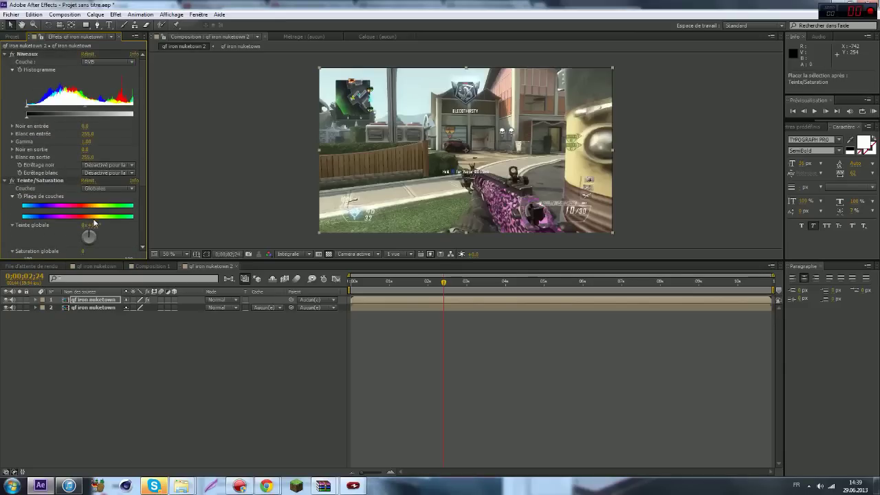
Step: Set the upper layer's Teinte/Saturation global saturation to 100 and rotate the global hue towards blue and cyan tones
{"action": "scroll", "coordinate": [94, 222], "scroll_direction": "down", "scroll_amount": 2}
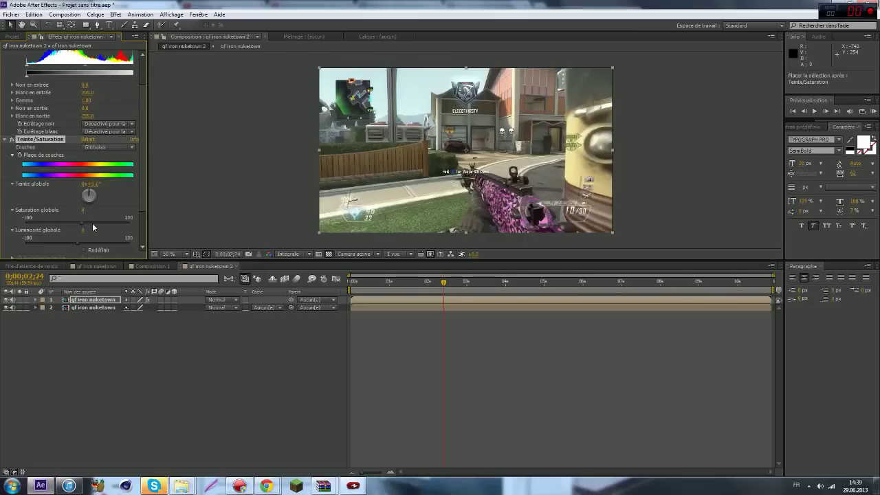
{"action": "left_click_drag", "start_coordinate": [95, 227], "coordinate": [161, 226]}
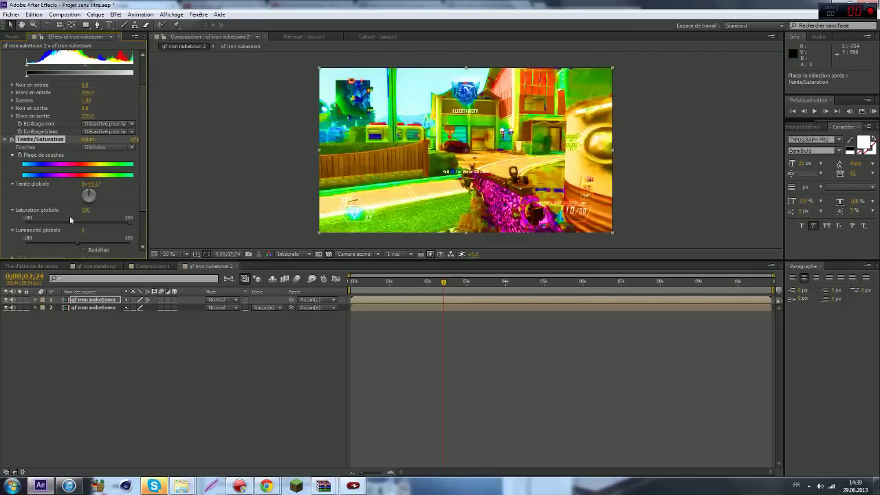
{"action": "left_click_drag", "start_coordinate": [90, 190], "coordinate": [98, 206]}
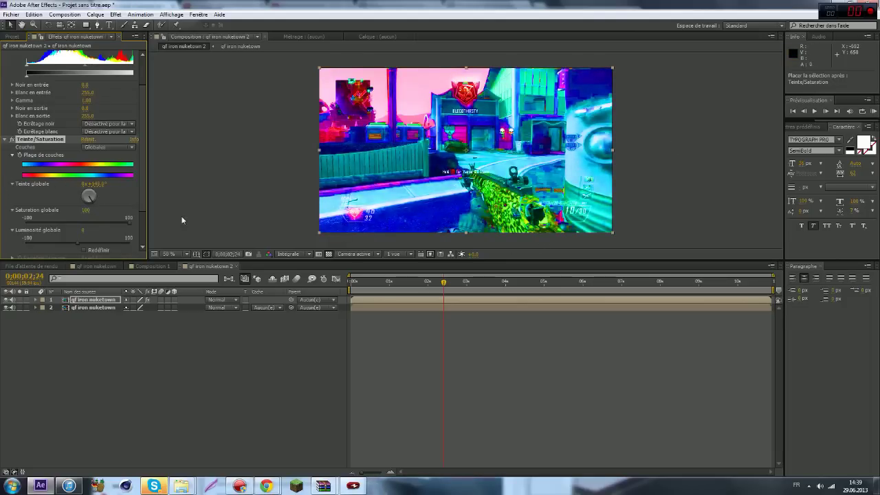
Step: Set the upper layer's Flou accéléré intensity to 86 with edge pixels repeated, and change its blending mode to Addition
{"action": "key", "text": "ctrl+alt+shift+e"}
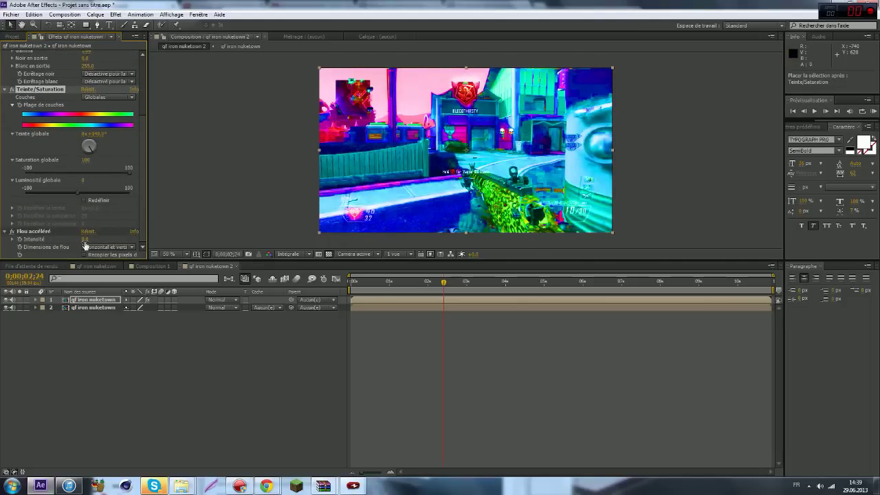
{"action": "left_click_drag", "start_coordinate": [87, 239], "coordinate": [98, 251]}
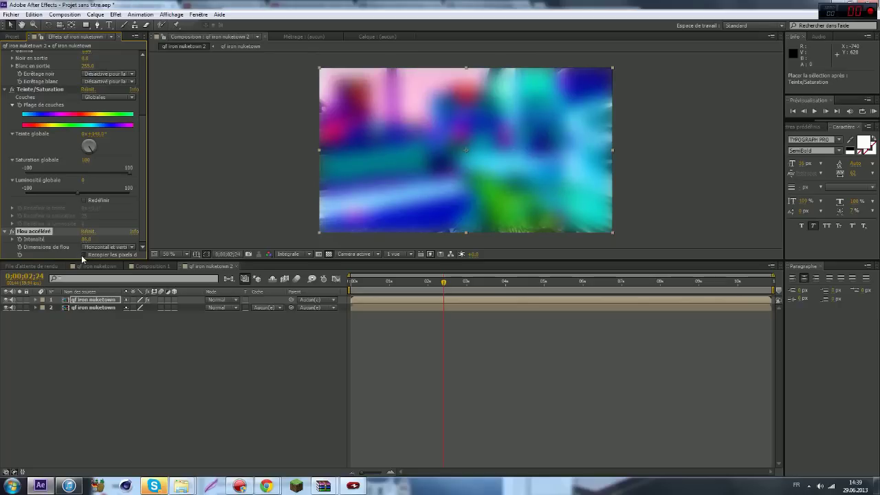
{"action": "left_click", "coordinate": [84, 255]}
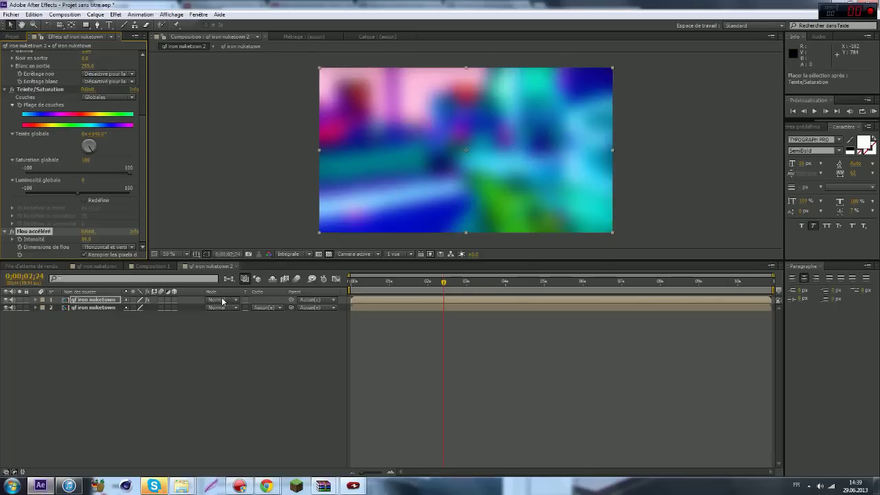
{"action": "left_click", "coordinate": [222, 301]}
{"action": "left_click", "coordinate": [284, 169]}
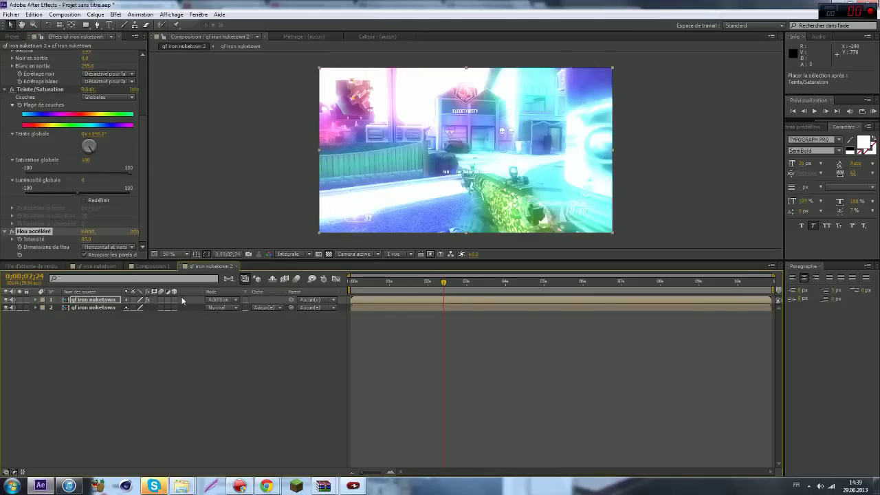
Step: Check the available timeline columns and reselect Addition among the upper layer's blending modes
{"action": "right_click", "coordinate": [238, 293]}
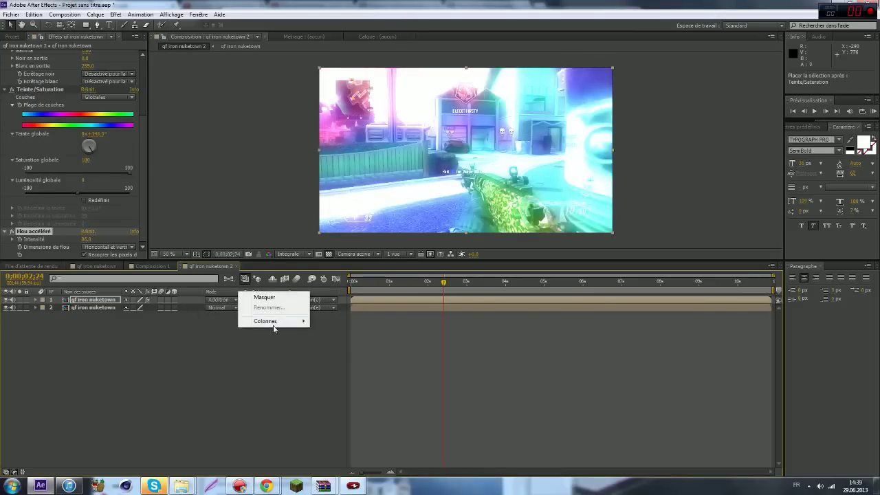
{"action": "mouse_move", "coordinate": [274, 325]}
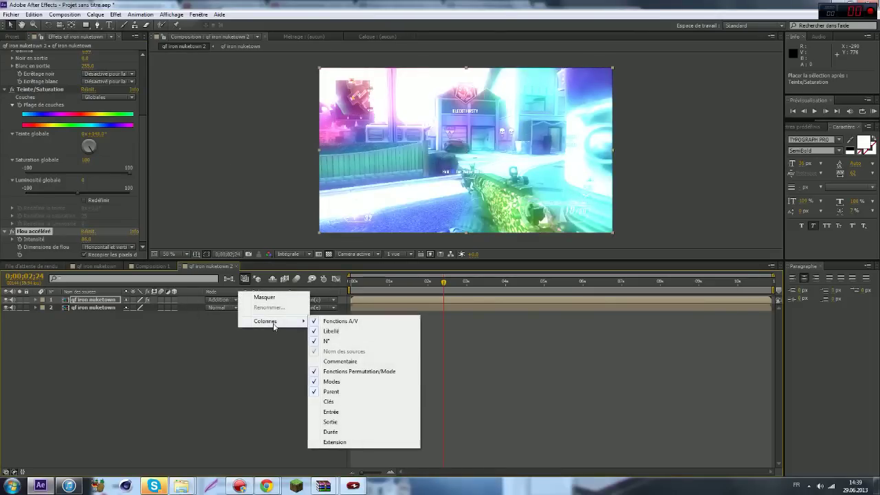
{"action": "left_click", "coordinate": [144, 373]}
{"action": "left_click", "coordinate": [366, 298]}
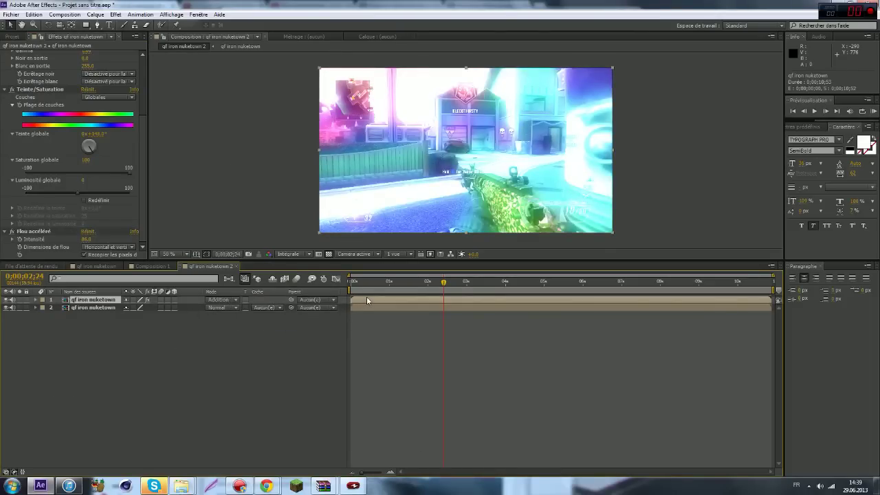
{"action": "right_click", "coordinate": [367, 299]}
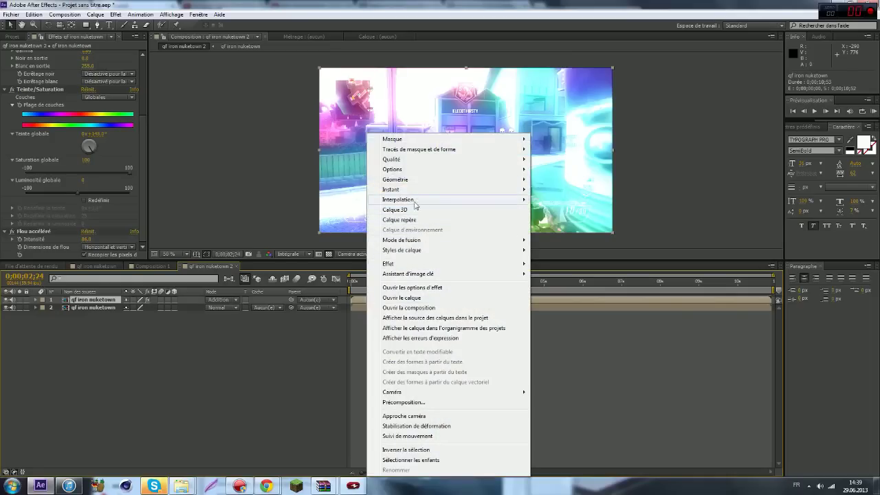
{"action": "mouse_move", "coordinate": [413, 240]}
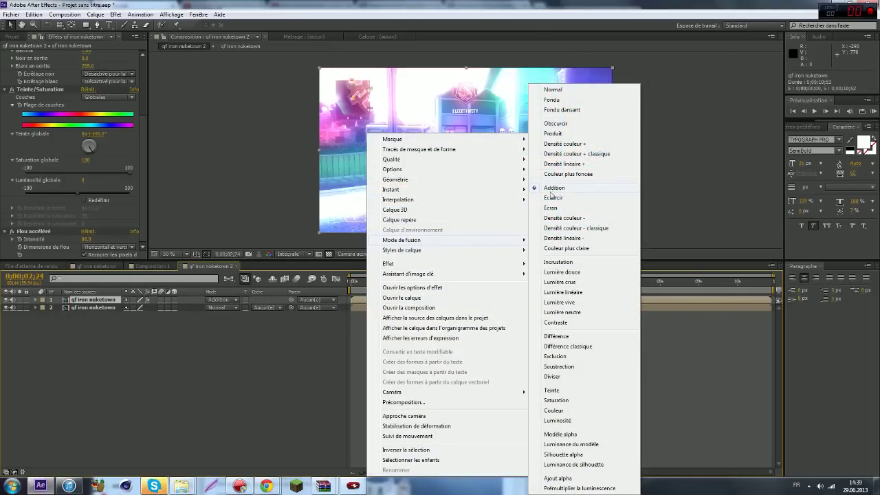
{"action": "left_click", "coordinate": [553, 188]}
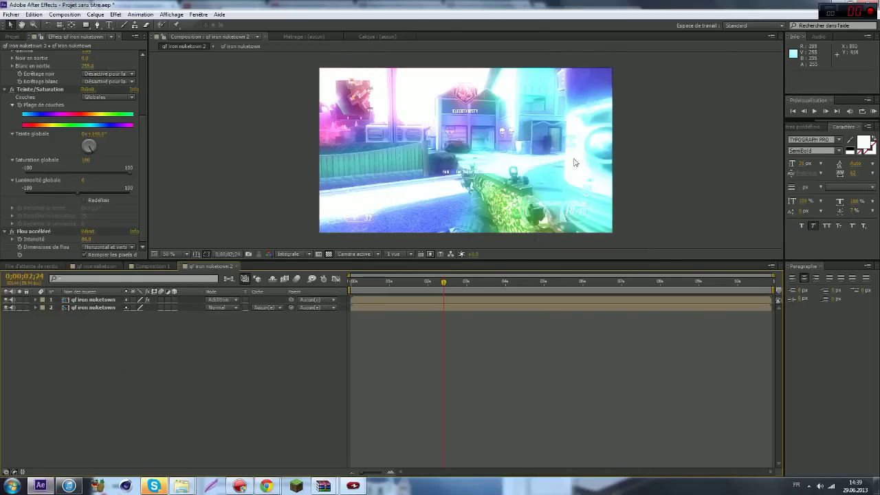
Step: Adjust the upper layer's Niveaux effect to an input black of 32 and a gamma of 0.61
{"action": "scroll", "coordinate": [32, 219], "scroll_direction": "up", "scroll_amount": 3}
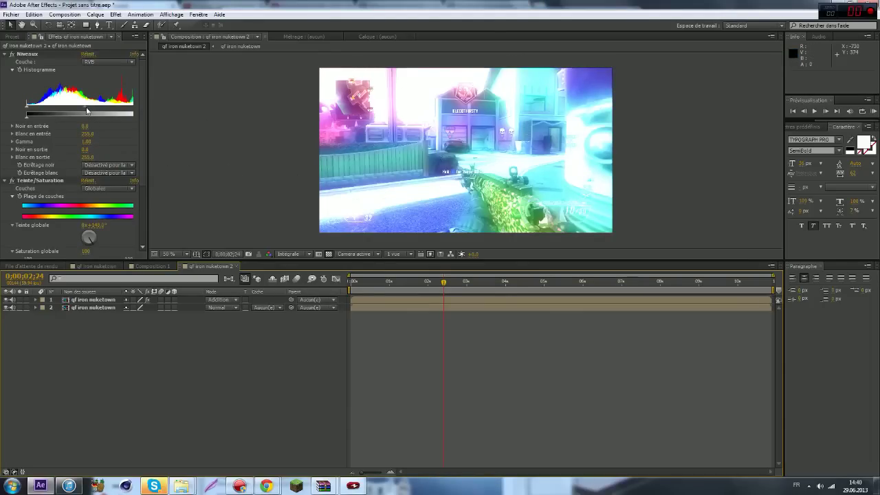
{"action": "left_click_drag", "start_coordinate": [85, 111], "coordinate": [128, 116]}
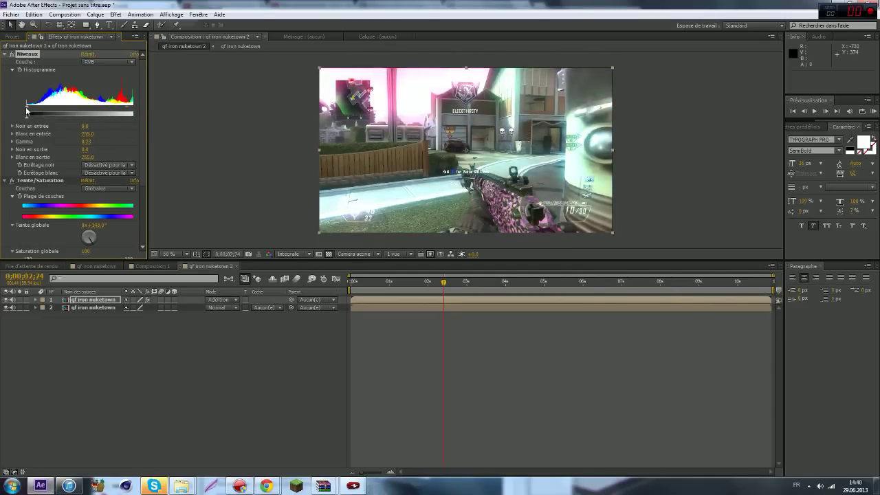
{"action": "left_click_drag", "start_coordinate": [27, 112], "coordinate": [44, 114]}
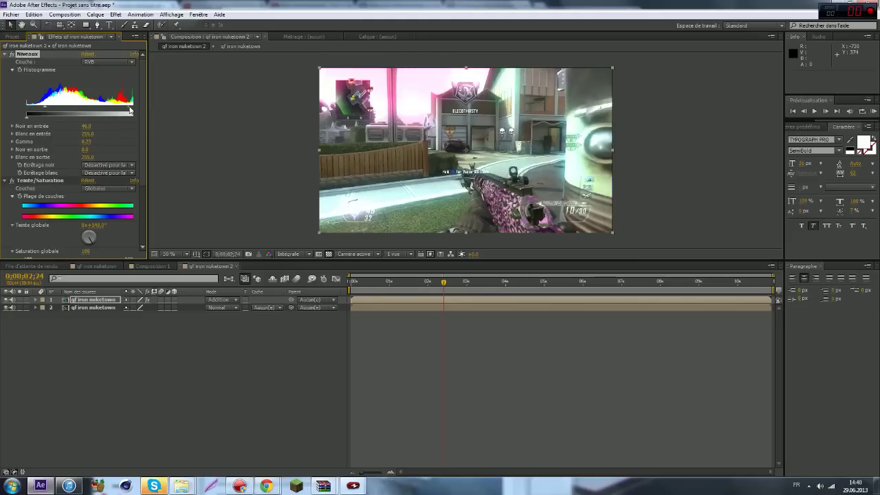
{"action": "left_click_drag", "start_coordinate": [125, 111], "coordinate": [108, 111]}
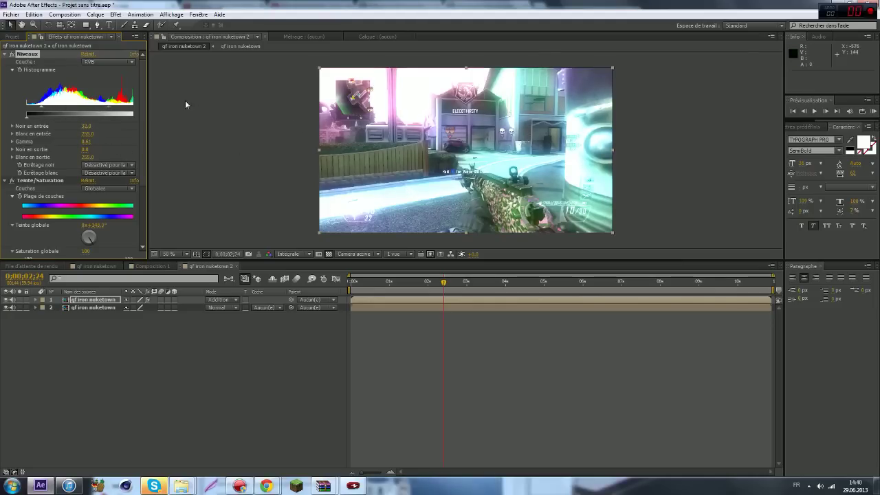
Step: Draw a rectangular mask on the upper layer covering the upper half of the frame and extending well beyond its edges
{"action": "left_click", "coordinate": [88, 28]}
{"action": "key", "text": "comma"}
{"action": "key", "text": "comma"}
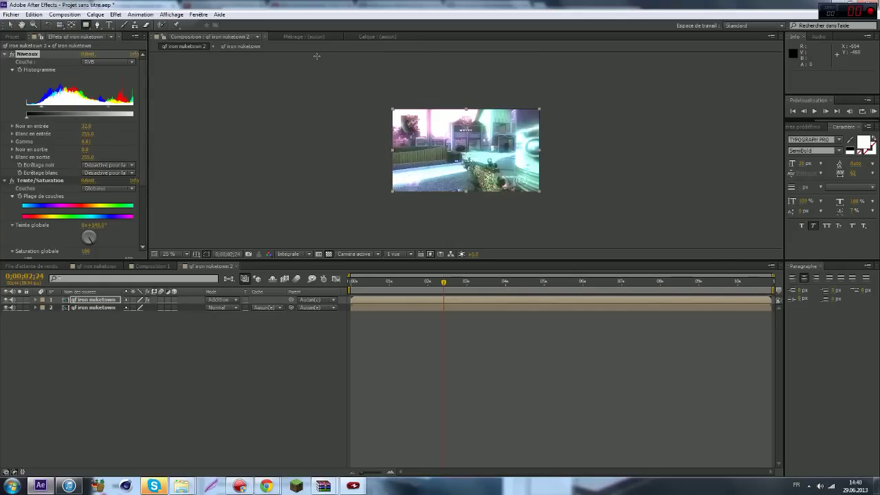
{"action": "left_click_drag", "start_coordinate": [316, 56], "coordinate": [617, 150]}
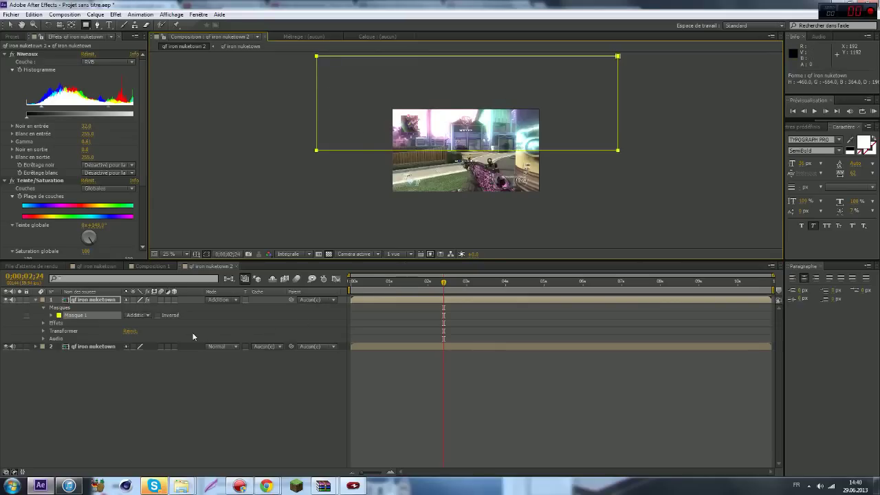
Step: Feather the upper layer's mask by 367 pixels, deselect the layer and return to the Selection tool
{"action": "key", "text": "f"}
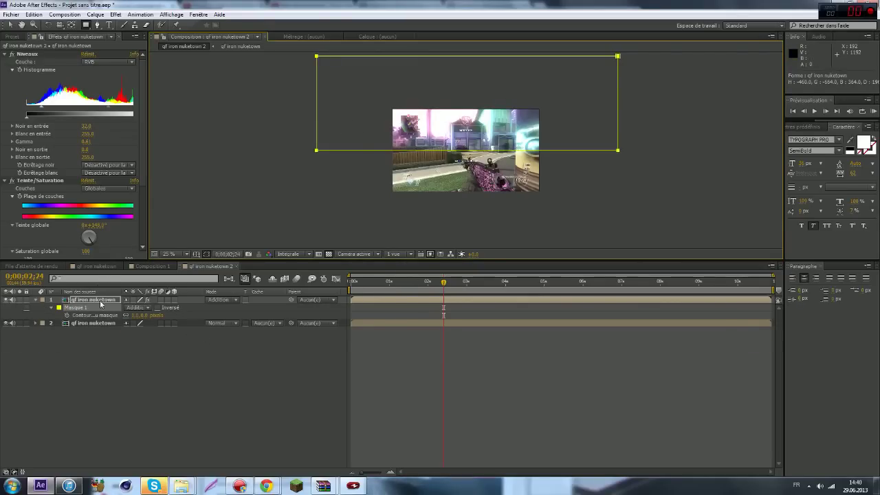
{"action": "left_click", "coordinate": [138, 316]}
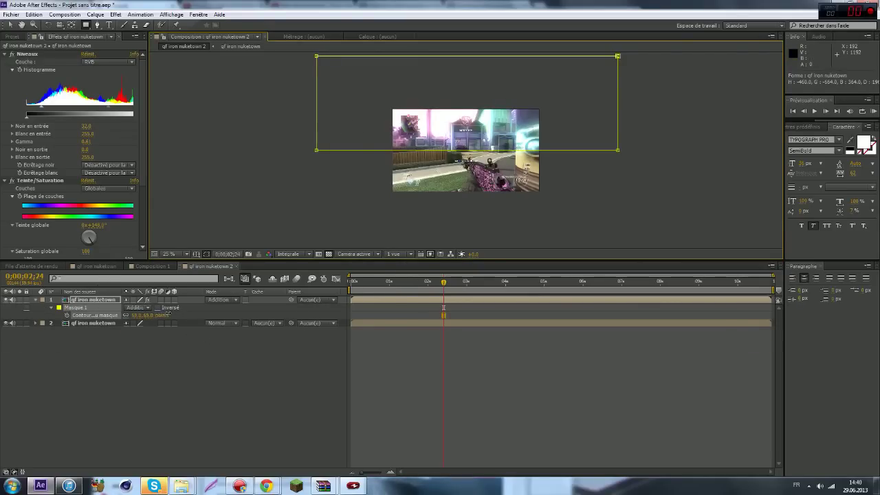
{"action": "left_click_drag", "start_coordinate": [168, 314], "coordinate": [227, 314]}
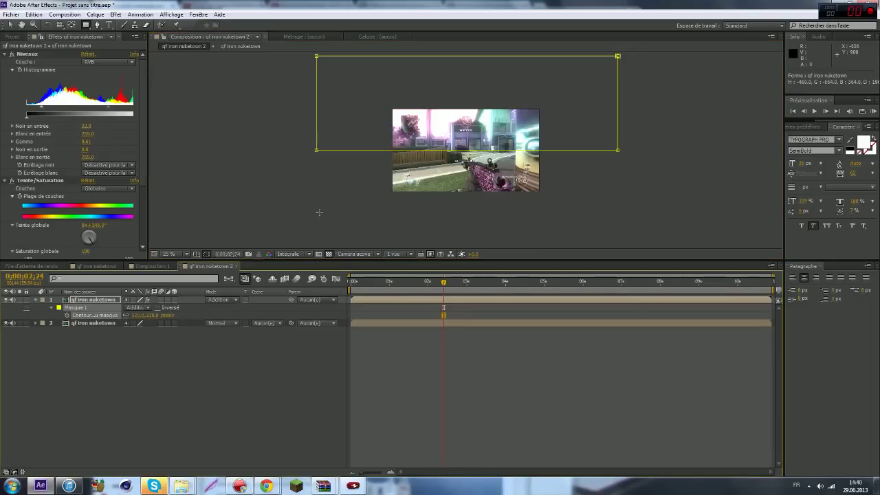
{"action": "key", "text": "slash"}
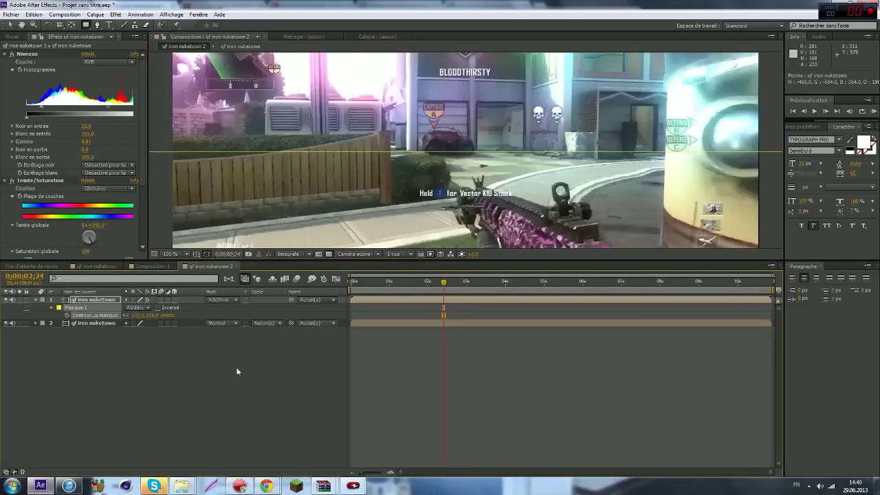
{"action": "left_click", "coordinate": [290, 403]}
{"action": "key", "text": "comma"}
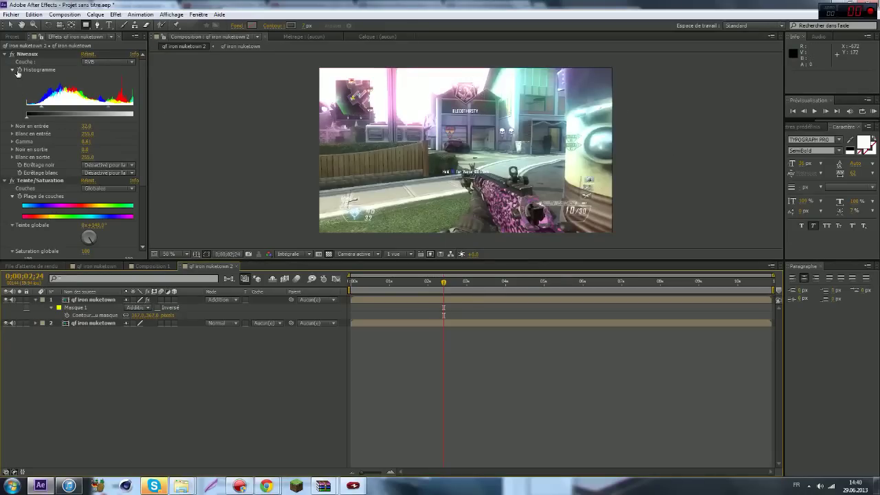
{"action": "left_click", "coordinate": [10, 24]}
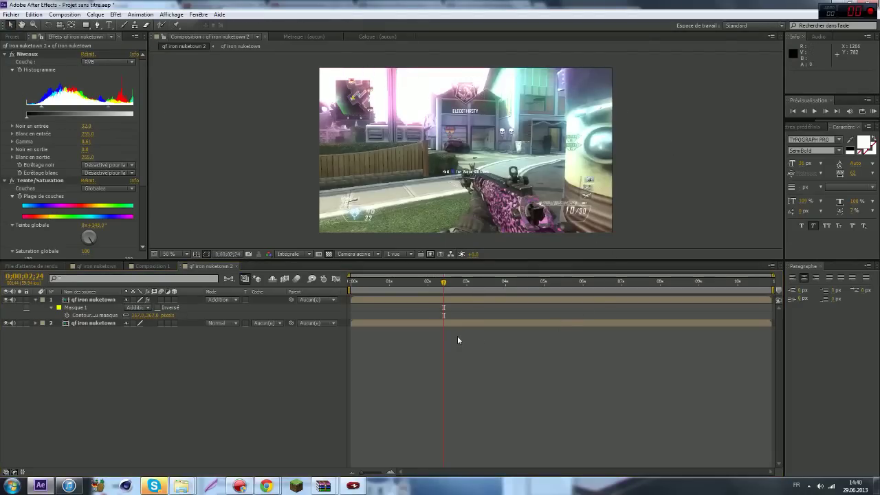
Step: Rotate the upper layer's global hue to about 1x+196° for a purple glow and preview the frame at 0;00;05;59
{"action": "scroll", "coordinate": [53, 144], "scroll_direction": "down", "scroll_amount": 3}
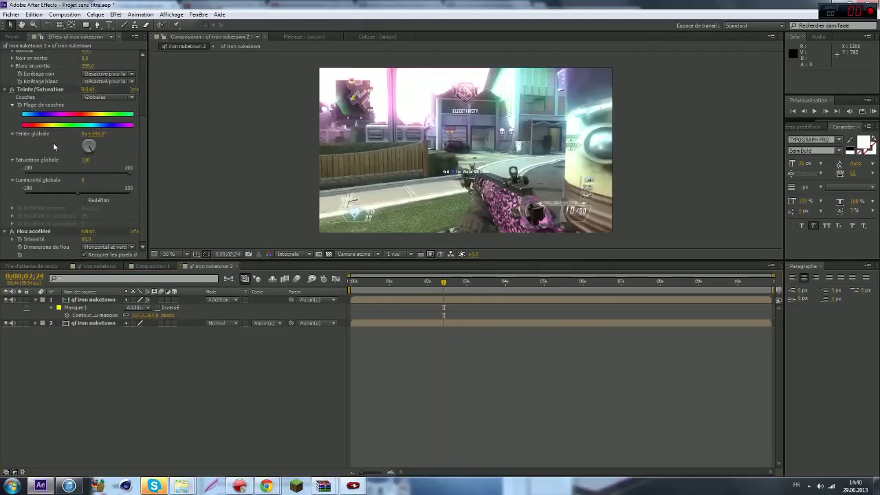
{"action": "mouse_move", "coordinate": [90, 150]}
{"action": "left_mouse_down"}
{"action": "mouse_move", "coordinate": [96, 131]}
{"action": "mouse_move", "coordinate": [102, 157]}
{"action": "mouse_move", "coordinate": [93, 167]}
{"action": "mouse_move", "coordinate": [123, 151]}
{"action": "mouse_move", "coordinate": [90, 154]}
{"action": "left_mouse_up"}
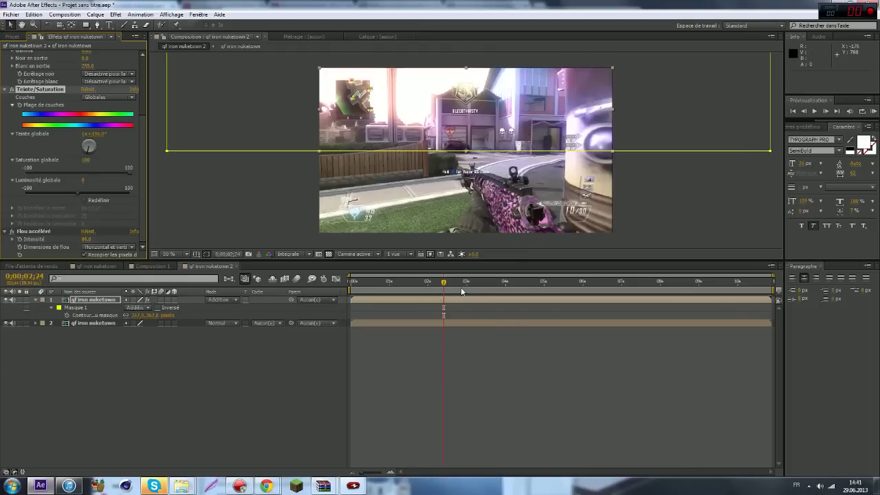
{"action": "left_click_drag", "start_coordinate": [461, 291], "coordinate": [582, 289]}
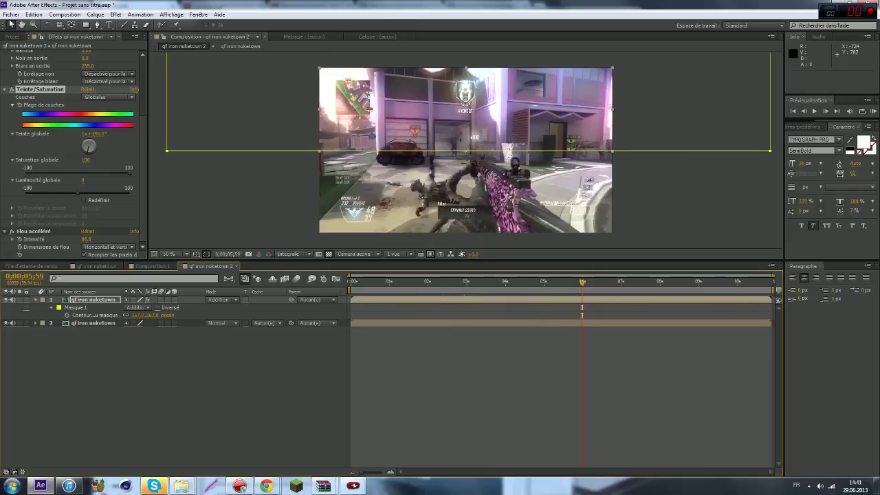
Step: Import the Msr 5 os Dome clip from the Clip North folder in Windows Explorer into the project
{"action": "left_click", "coordinate": [17, 36]}
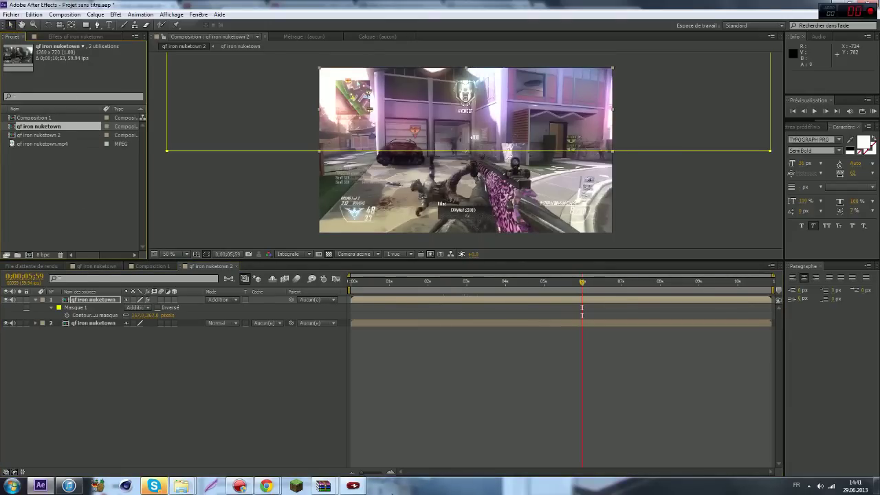
{"action": "mouse_move", "coordinate": [186, 486]}
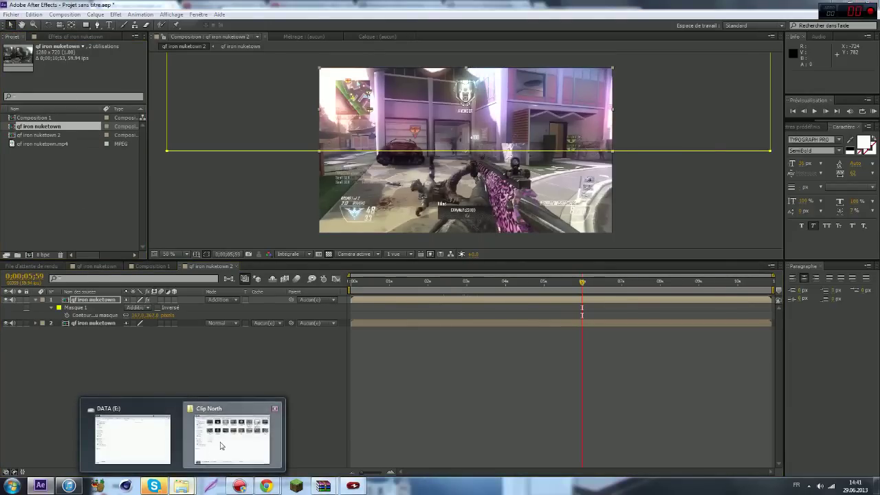
{"action": "left_click", "coordinate": [221, 445]}
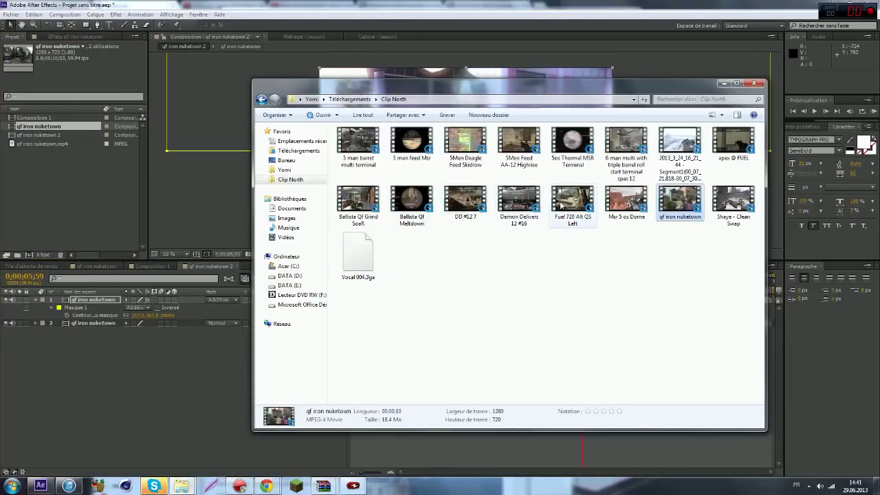
{"action": "left_click", "coordinate": [629, 195]}
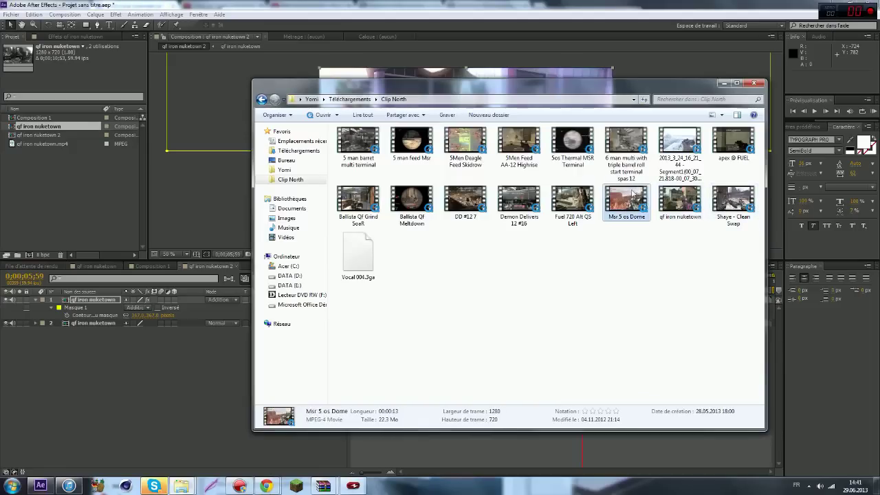
{"action": "left_click_drag", "start_coordinate": [616, 204], "coordinate": [44, 196]}
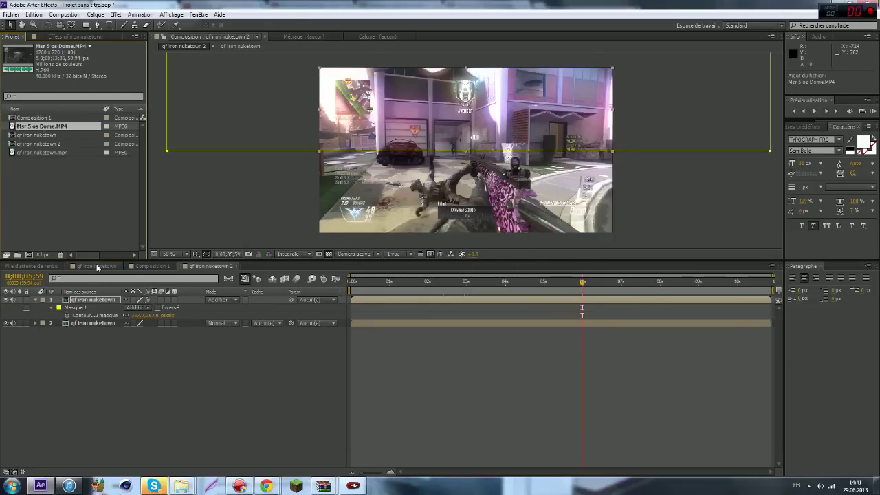
Step: Open the nested qf iron nuketown composition and add Msr 5 os Dome.MP4 beneath its existing footage layer
{"action": "left_click", "coordinate": [97, 266]}
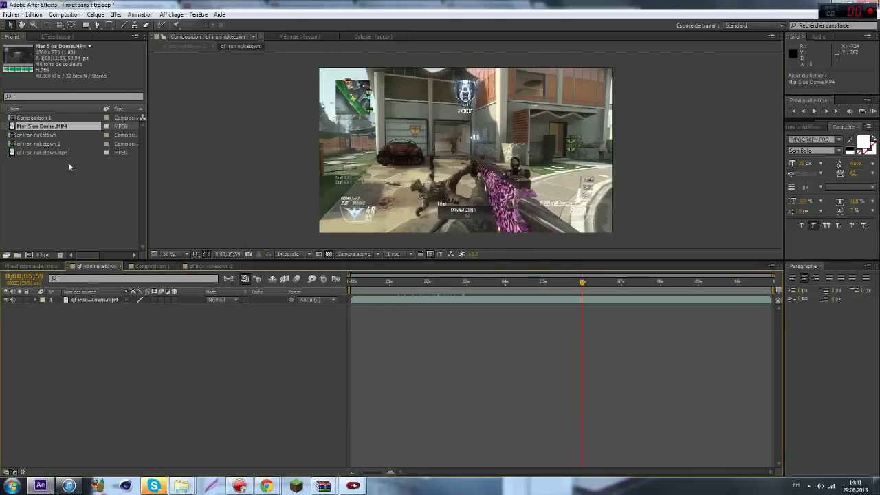
{"action": "left_click_drag", "start_coordinate": [41, 126], "coordinate": [131, 303]}
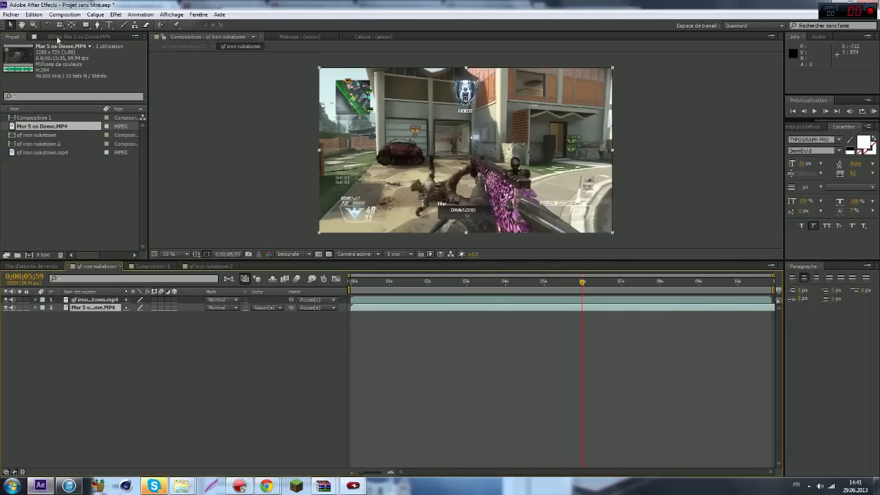
Step: Lengthen the nested qf iron nuketown composition to about 1 min 10 s and start the Msr 5 os Dome layer at 0;00;10;38
{"action": "left_click", "coordinate": [64, 14]}
{"action": "left_click", "coordinate": [82, 38]}
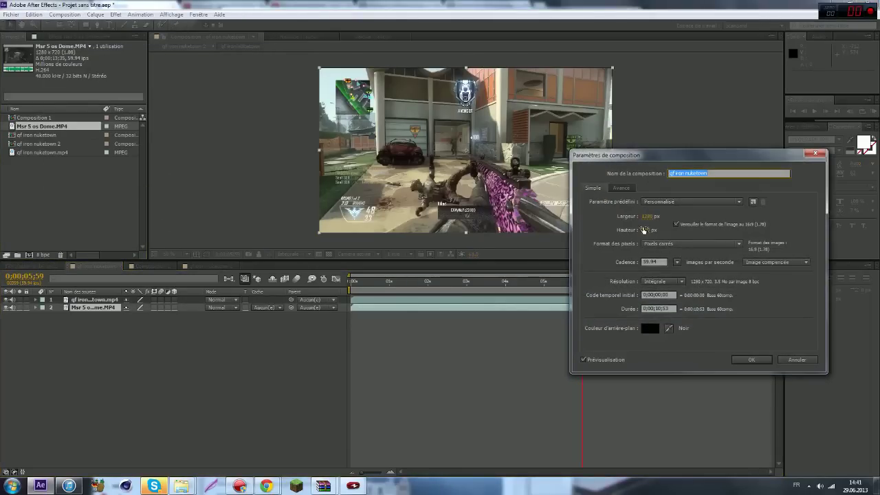
{"action": "left_click", "coordinate": [653, 310]}
{"action": "key", "text": "Return"}
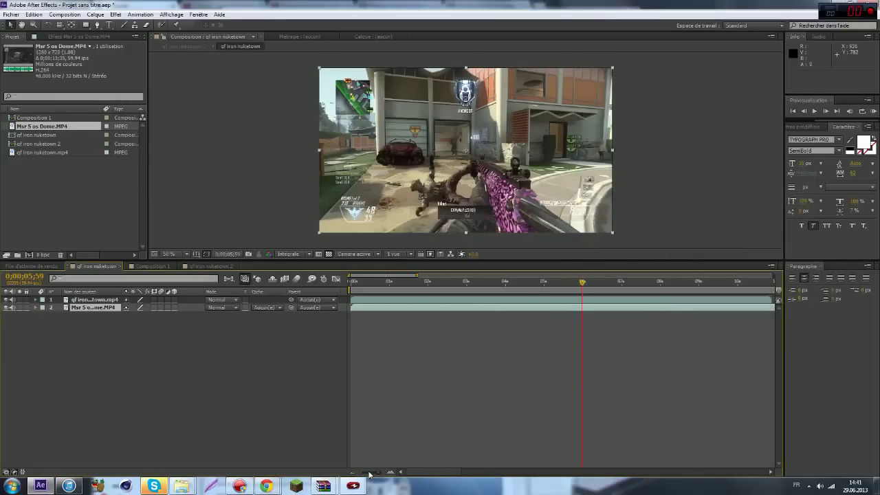
{"action": "left_click_drag", "start_coordinate": [368, 473], "coordinate": [359, 468]}
{"action": "left_click_drag", "start_coordinate": [385, 309], "coordinate": [448, 311]}
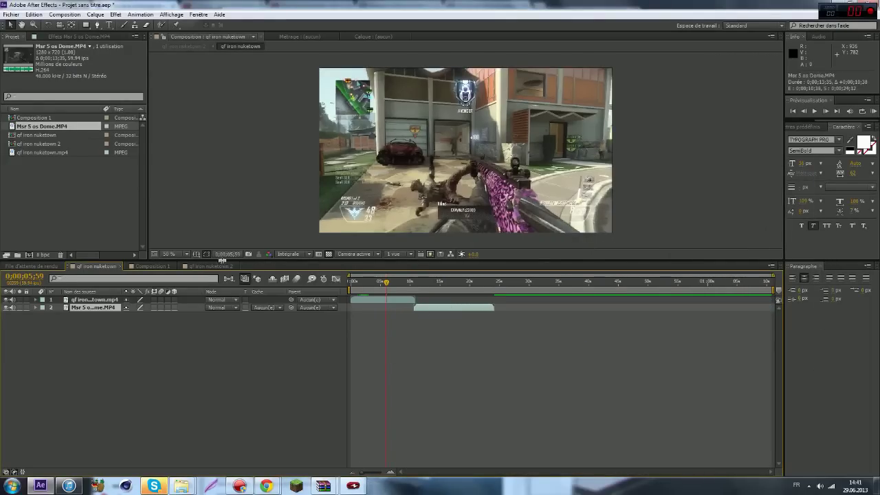
Step: Set the duration of the qf iron nuketown 2 composition to 0;01;10;53
{"action": "left_click", "coordinate": [210, 266]}
{"action": "left_click", "coordinate": [64, 14]}
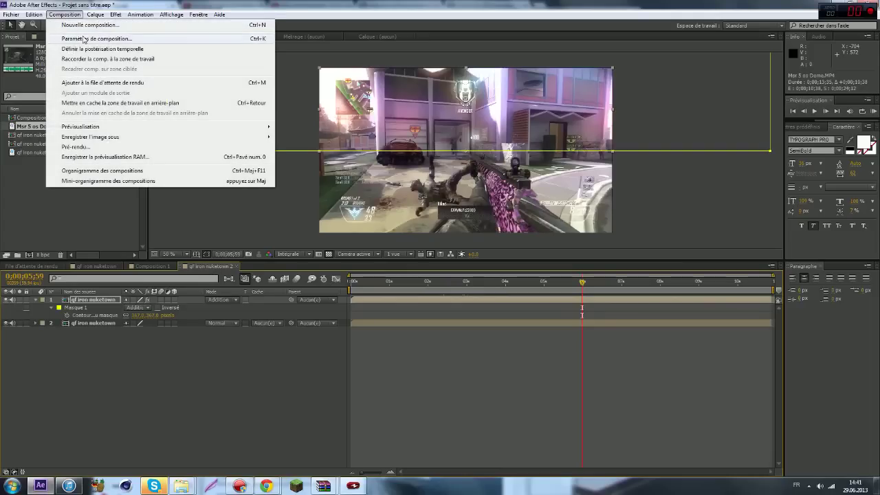
{"action": "left_click", "coordinate": [79, 35]}
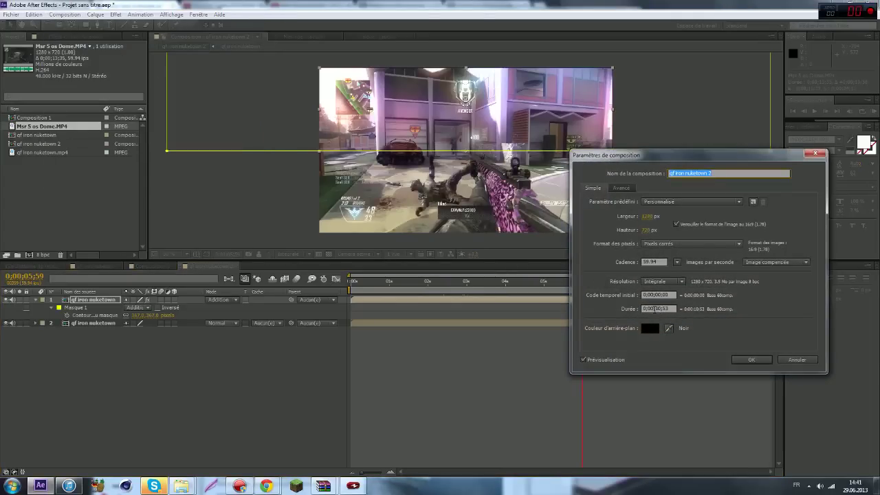
{"action": "left_click", "coordinate": [655, 308]}
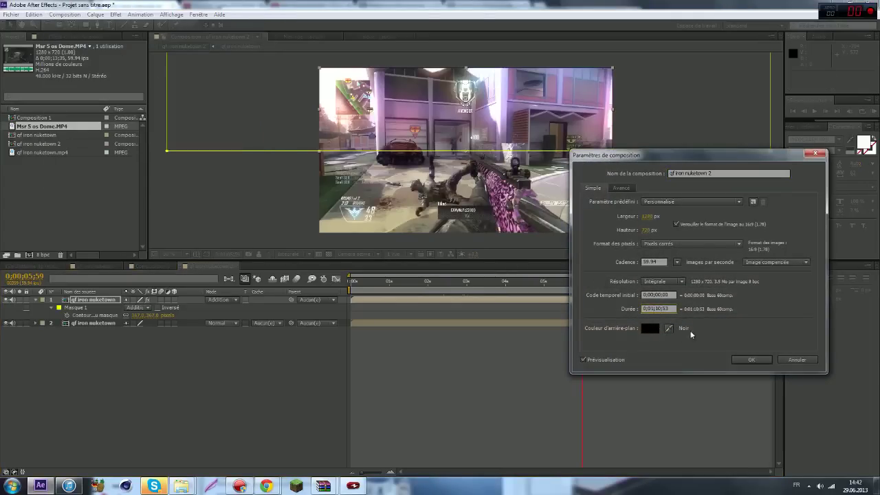
{"action": "left_click", "coordinate": [750, 359]}
Step: Extend both qf iron nuketown layers to the end of the lengthened composition
{"action": "scroll", "coordinate": [604, 187], "scroll_direction": "down", "scroll_amount": 3}
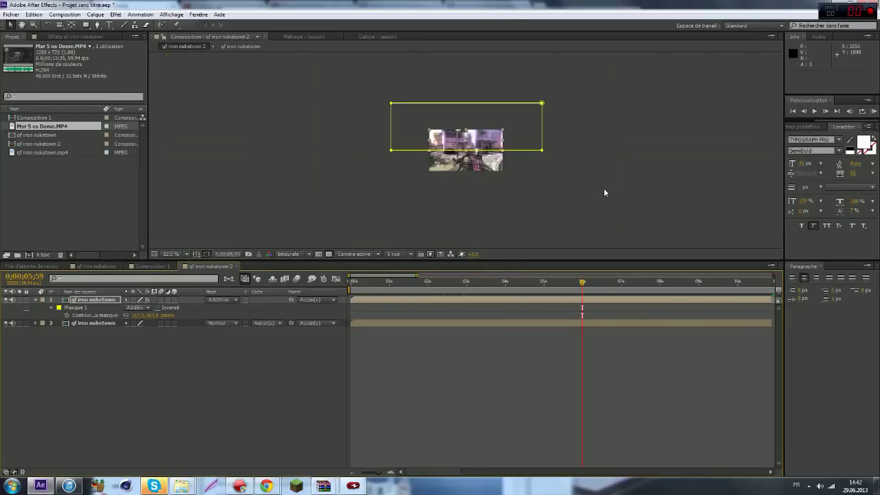
{"action": "left_click", "coordinate": [667, 290]}
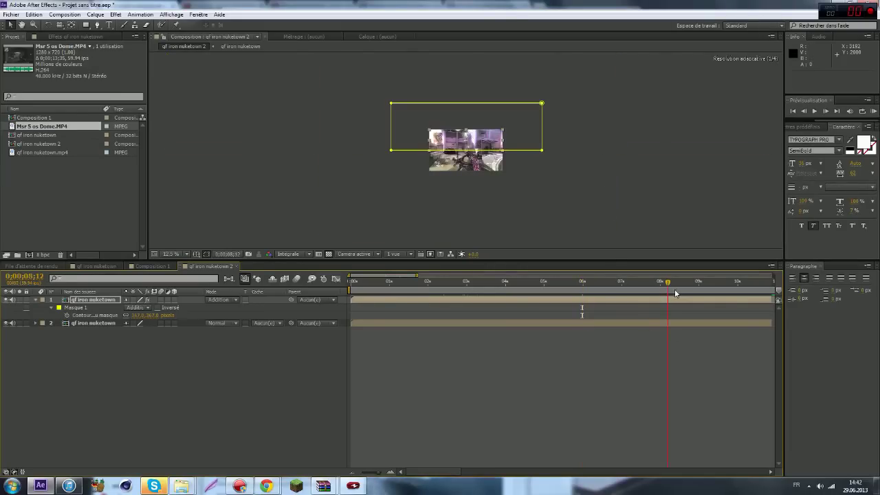
{"action": "left_click_drag", "start_coordinate": [688, 287], "coordinate": [760, 287]}
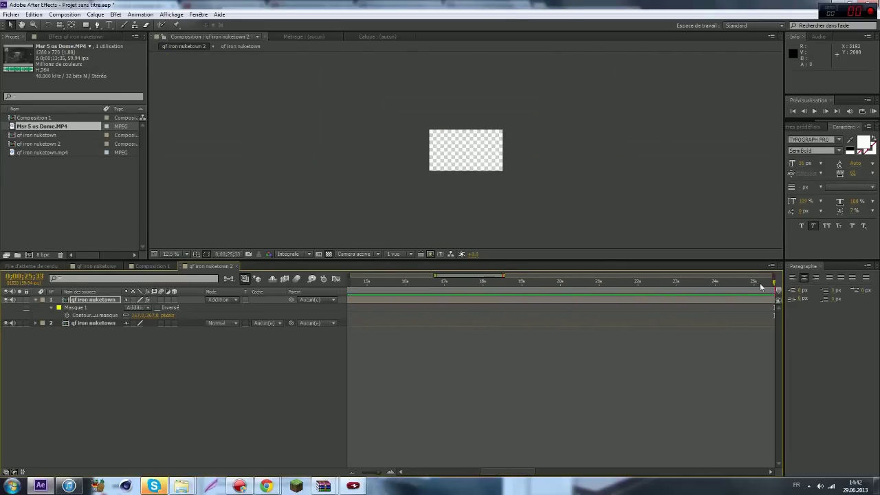
{"action": "left_click_drag", "start_coordinate": [528, 297], "coordinate": [562, 310]}
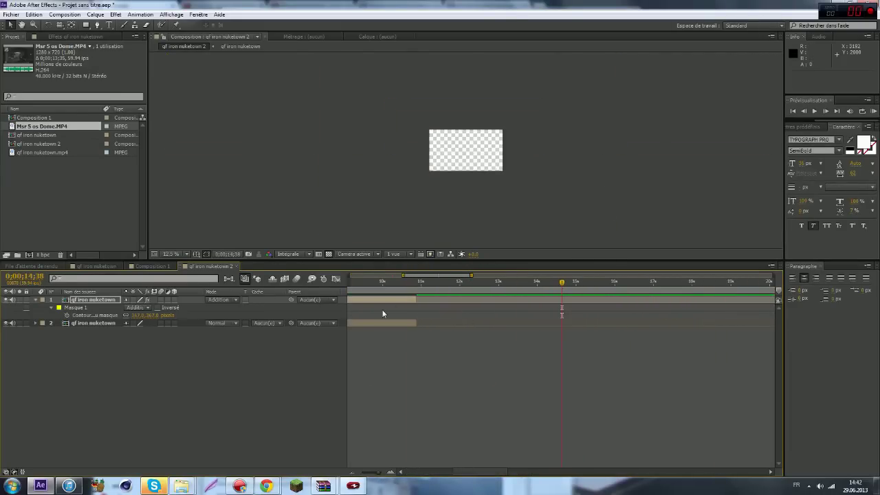
{"action": "left_click", "coordinate": [562, 323]}
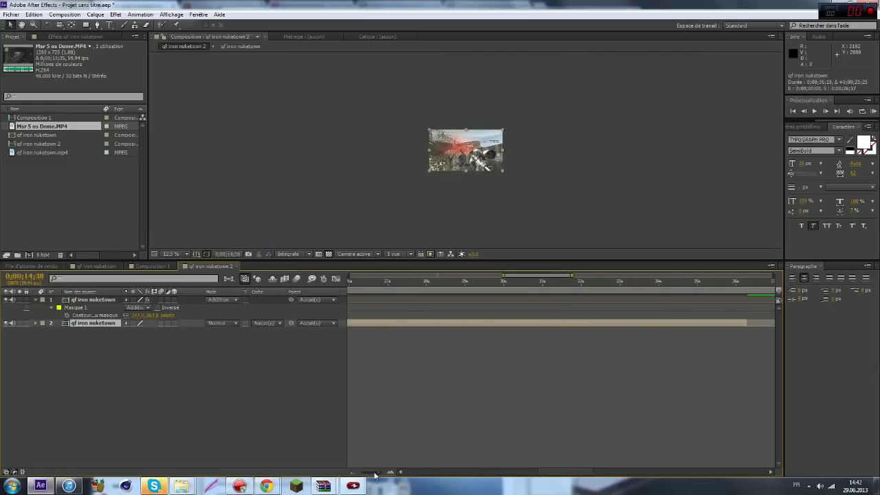
{"action": "left_click_drag", "start_coordinate": [375, 473], "coordinate": [347, 452]}
{"action": "left_click_drag", "start_coordinate": [418, 300], "coordinate": [771, 300]}
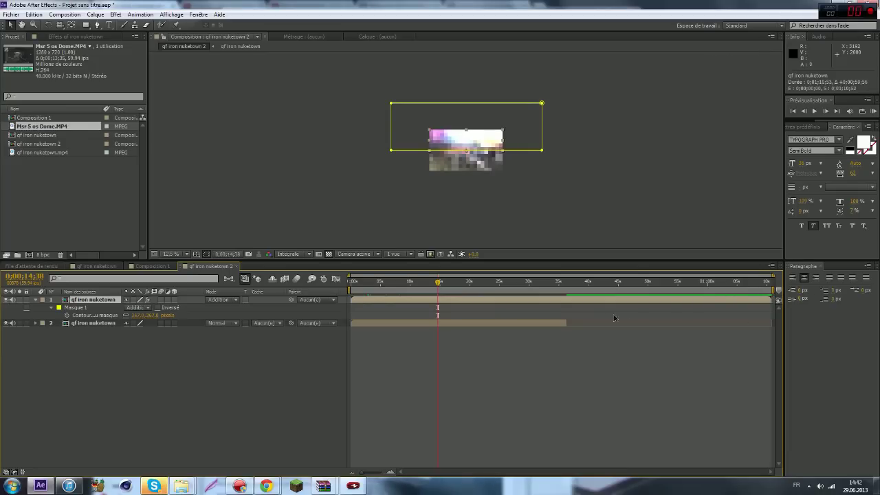
{"action": "left_click_drag", "start_coordinate": [565, 323], "coordinate": [750, 321]}
Step: Preview the glow around the cut between the two clips and place the playhead on the second clip's start at 0;00;10;54
{"action": "scroll", "coordinate": [439, 185], "scroll_direction": "up", "scroll_amount": 3}
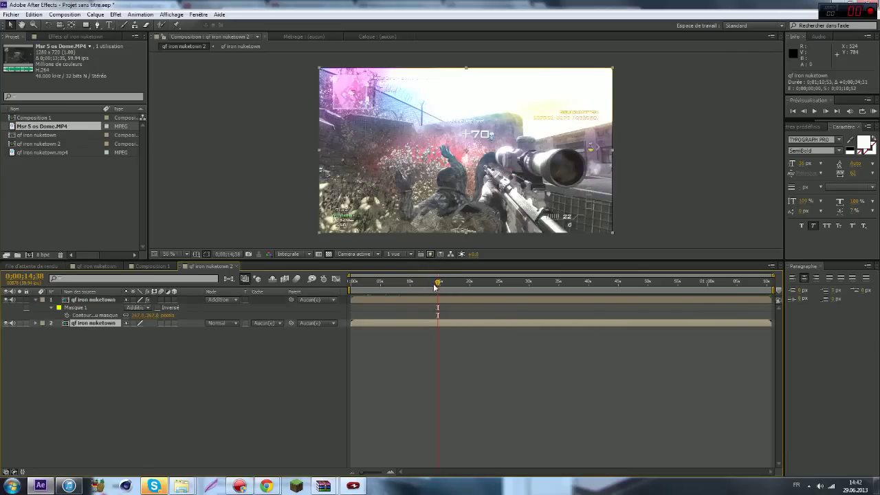
{"action": "left_click_drag", "start_coordinate": [435, 284], "coordinate": [427, 285]}
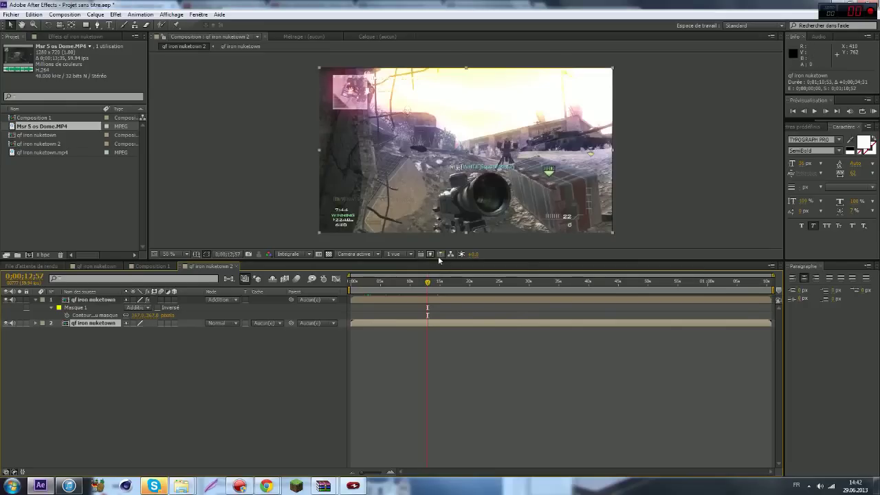
{"action": "left_click", "coordinate": [440, 254]}
{"action": "left_click", "coordinate": [426, 290]}
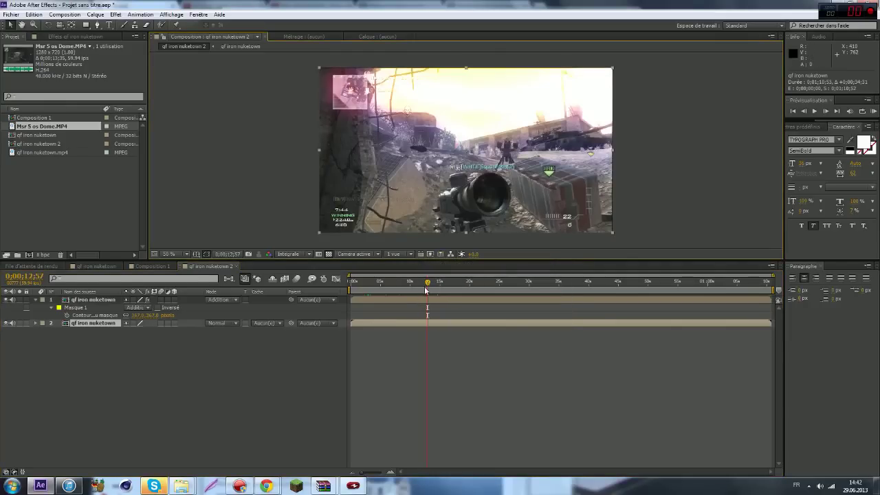
{"action": "left_click_drag", "start_coordinate": [425, 277], "coordinate": [416, 286]}
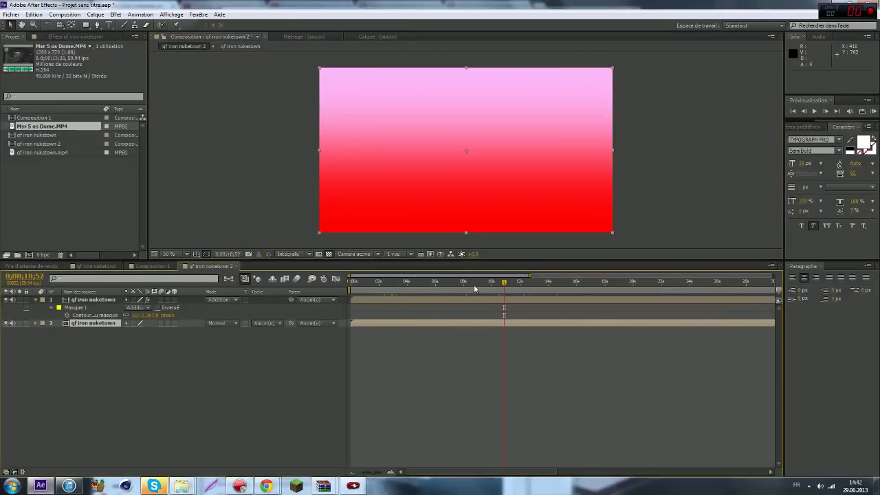
{"action": "left_click_drag", "start_coordinate": [474, 284], "coordinate": [503, 307]}
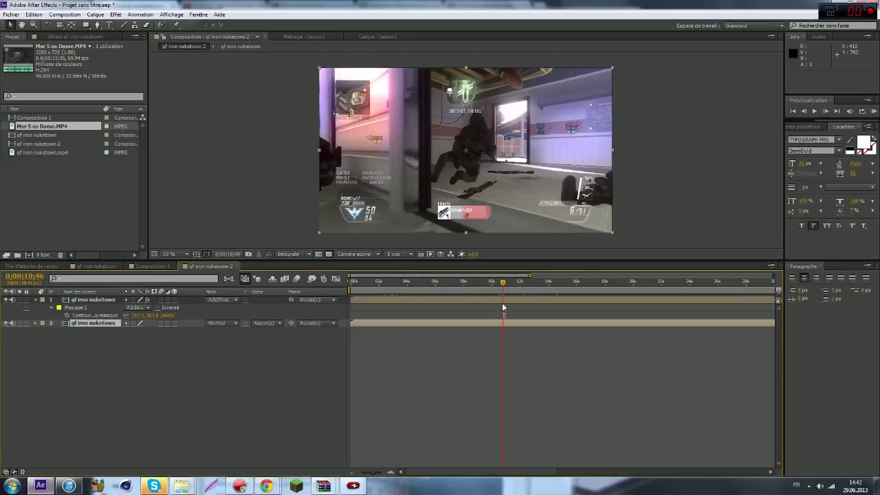
{"action": "left_click_drag", "start_coordinate": [372, 473], "coordinate": [379, 473]}
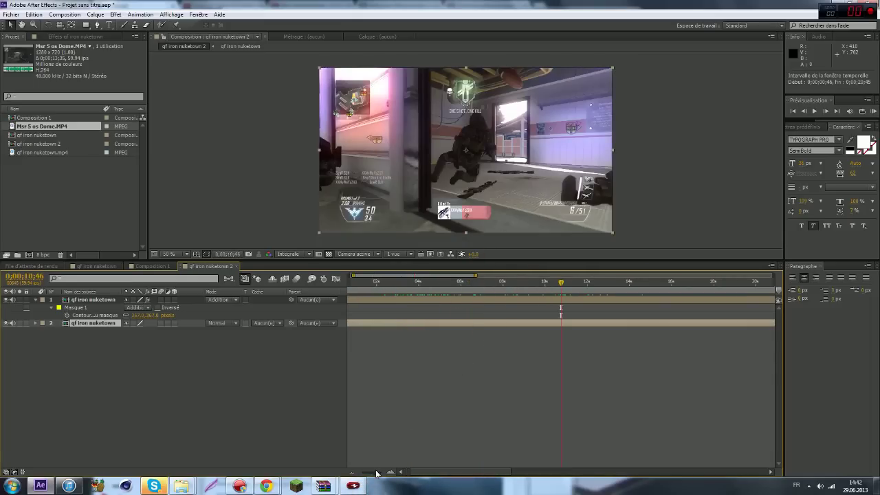
{"action": "left_click", "coordinate": [827, 111]}
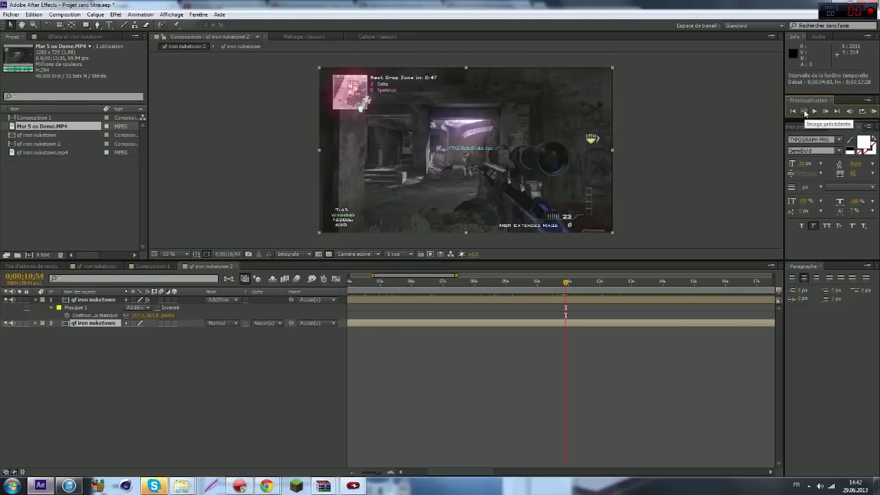
Step: Keyframe the upper layer's Niveaux Histogramme and Teinte/Saturation Plage de couches at 0;00;10;54 and reveal the keyframes in the timeline
{"action": "left_click", "coordinate": [70, 38]}
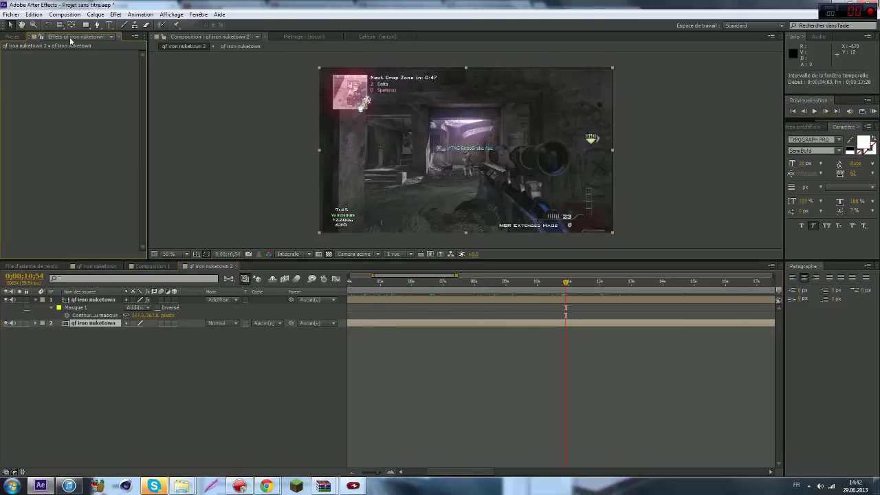
{"action": "left_click", "coordinate": [537, 300]}
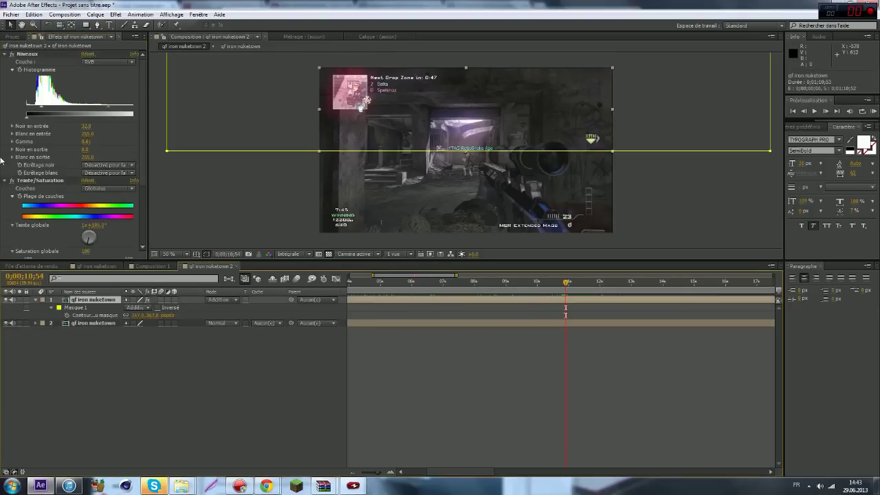
{"action": "left_click", "coordinate": [20, 73]}
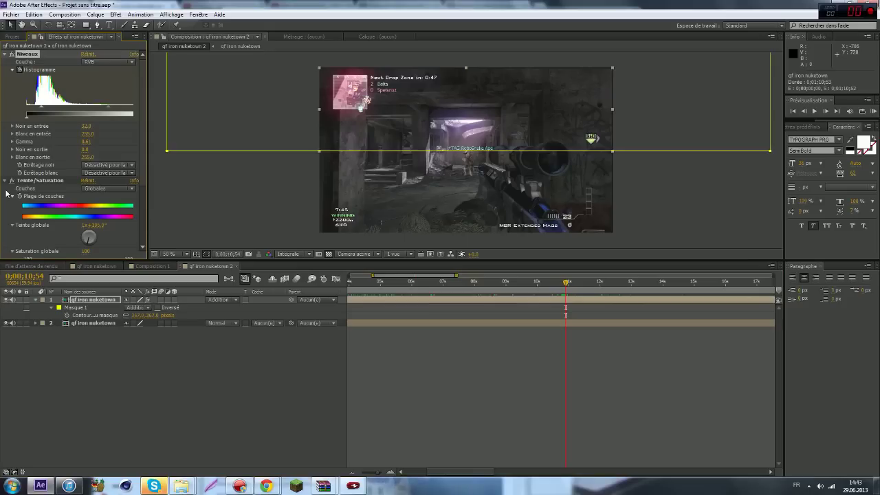
{"action": "scroll", "coordinate": [115, 140], "scroll_direction": "down", "scroll_amount": 3}
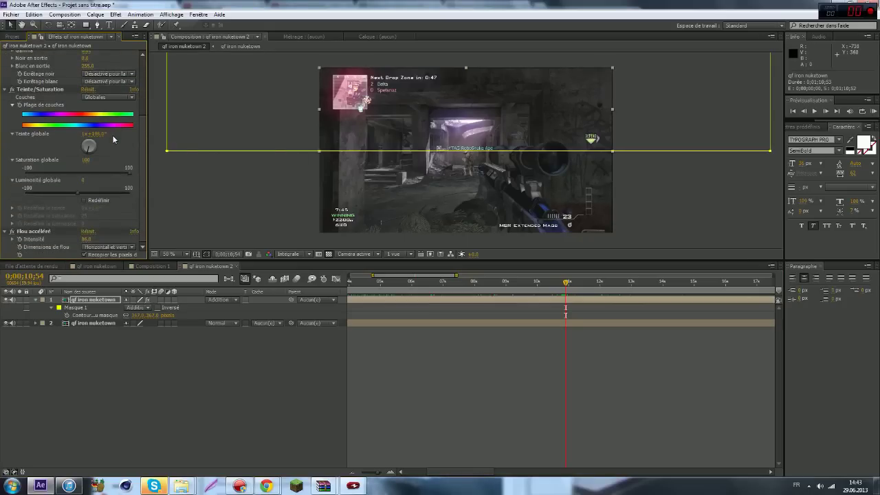
{"action": "left_click", "coordinate": [19, 104]}
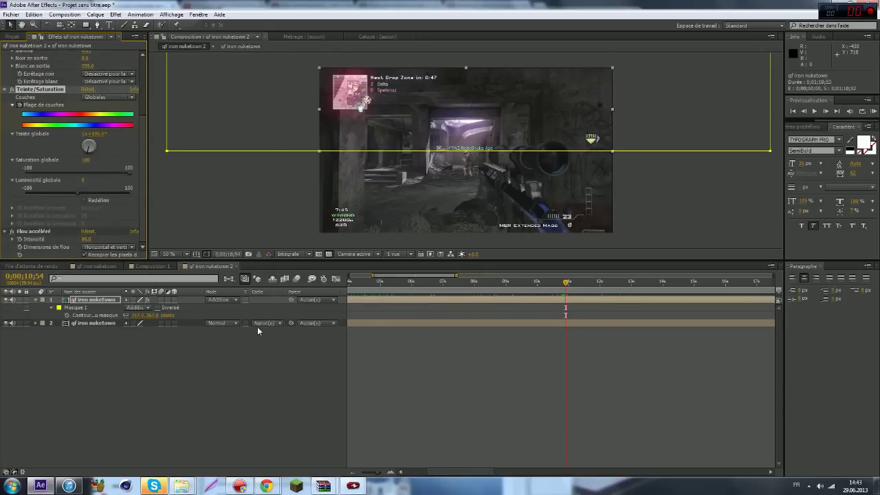
{"action": "key", "text": "u"}
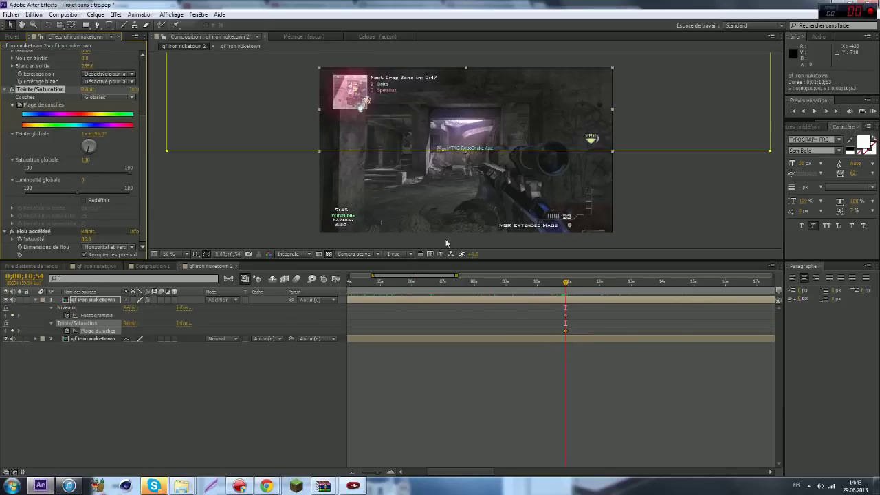
Step: At 0;00;13;10, set the upper layer's Niveaux to an input black of 14 and a gamma of 0.54
{"action": "key", "text": "Page_Down"}
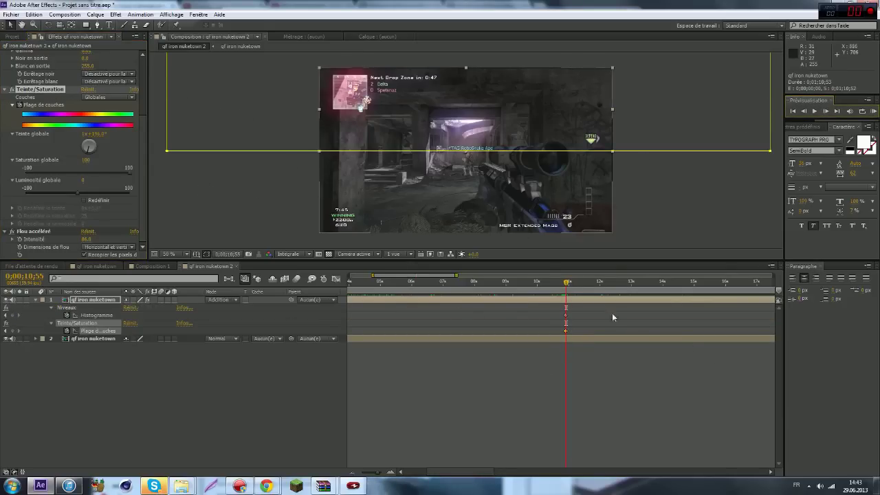
{"action": "left_click_drag", "start_coordinate": [591, 289], "coordinate": [636, 291]}
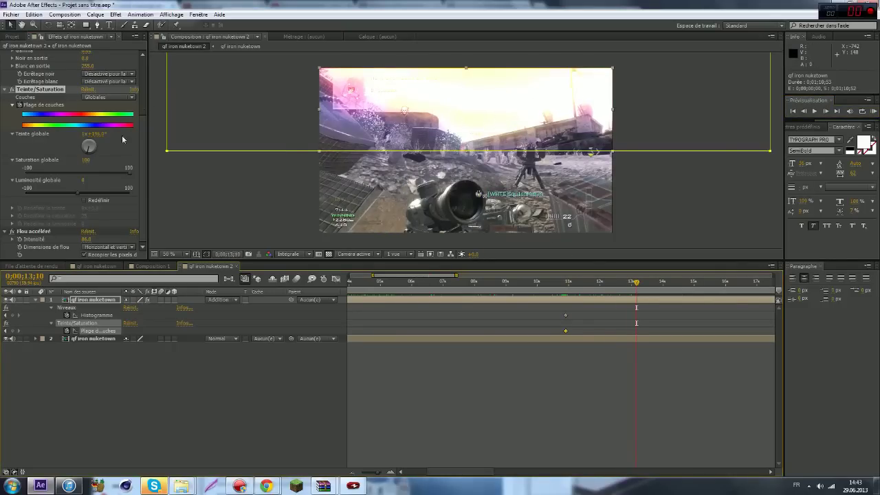
{"action": "scroll", "coordinate": [110, 114], "scroll_direction": "up", "scroll_amount": 3}
{"action": "left_click_drag", "start_coordinate": [108, 108], "coordinate": [33, 110]}
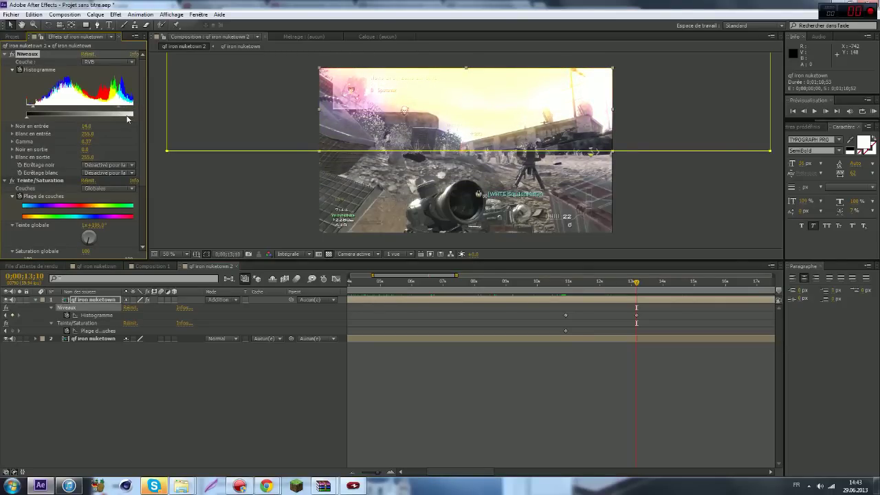
{"action": "left_click_drag", "start_coordinate": [117, 111], "coordinate": [112, 112]}
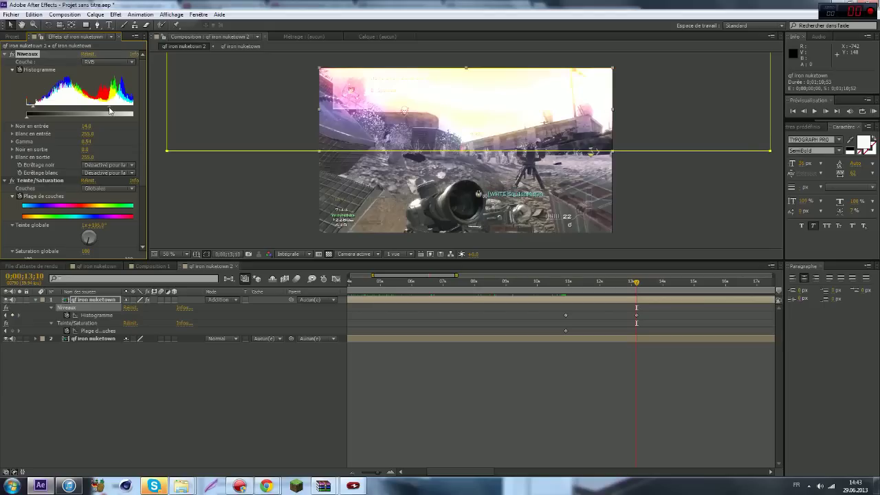
Step: Rotate the upper layer's global hue to about 2x+101° at 0;00;13;10
{"action": "scroll", "coordinate": [108, 162], "scroll_direction": "down", "scroll_amount": 3}
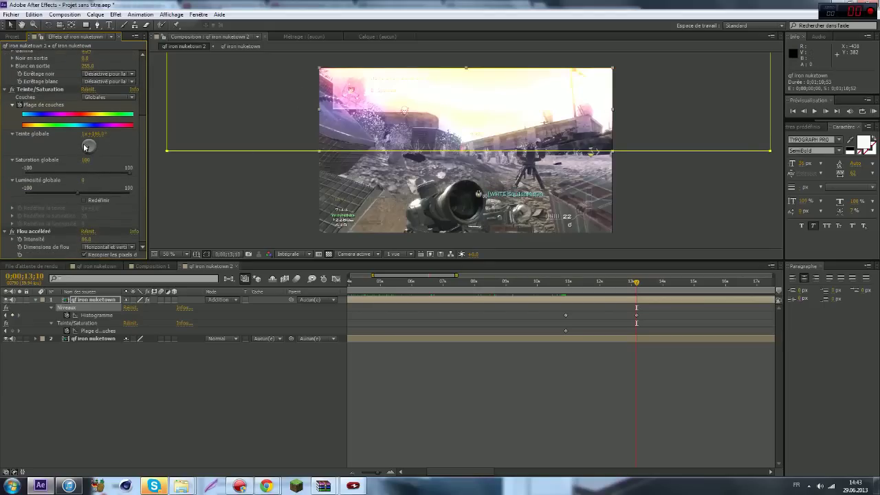
{"action": "mouse_move", "coordinate": [90, 147]}
{"action": "left_mouse_down"}
{"action": "mouse_move", "coordinate": [103, 165]}
{"action": "mouse_move", "coordinate": [78, 167]}
{"action": "mouse_move", "coordinate": [114, 162]}
{"action": "mouse_move", "coordinate": [114, 131]}
{"action": "mouse_move", "coordinate": [99, 153]}
{"action": "mouse_move", "coordinate": [106, 148]}
{"action": "left_mouse_up"}
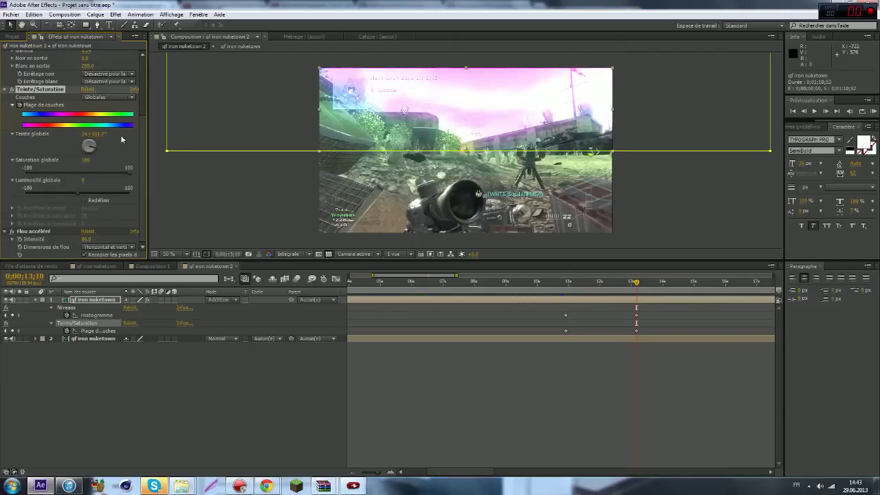
{"action": "scroll", "coordinate": [111, 173], "scroll_direction": "up", "scroll_amount": 3}
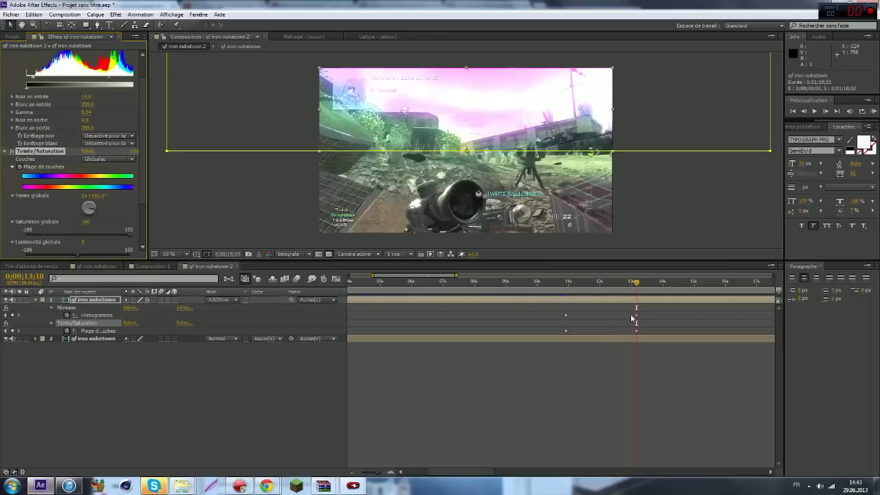
Step: Move the second Histogramme and Plage de couches keyframes to 0;00;10;57, right beside the first pair, and preview the frame at 0;00;12;32
{"action": "left_click_drag", "start_coordinate": [627, 307], "coordinate": [587, 332]}
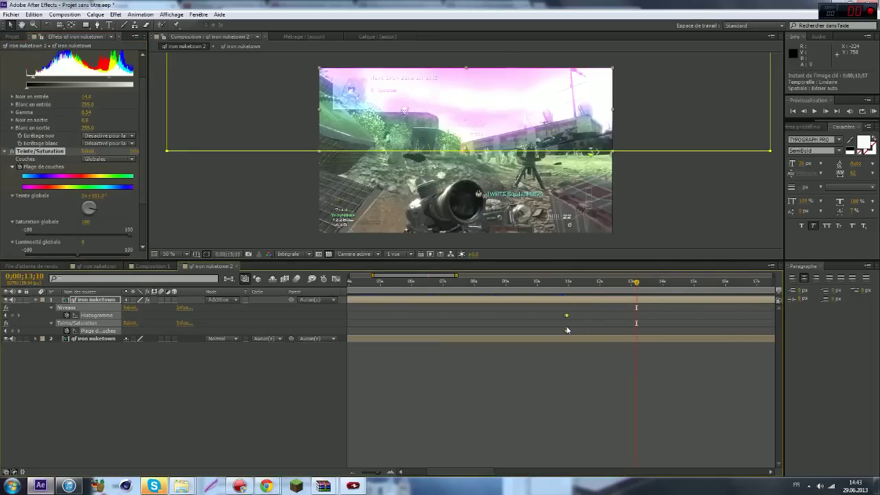
{"action": "left_click_drag", "start_coordinate": [567, 287], "coordinate": [617, 302]}
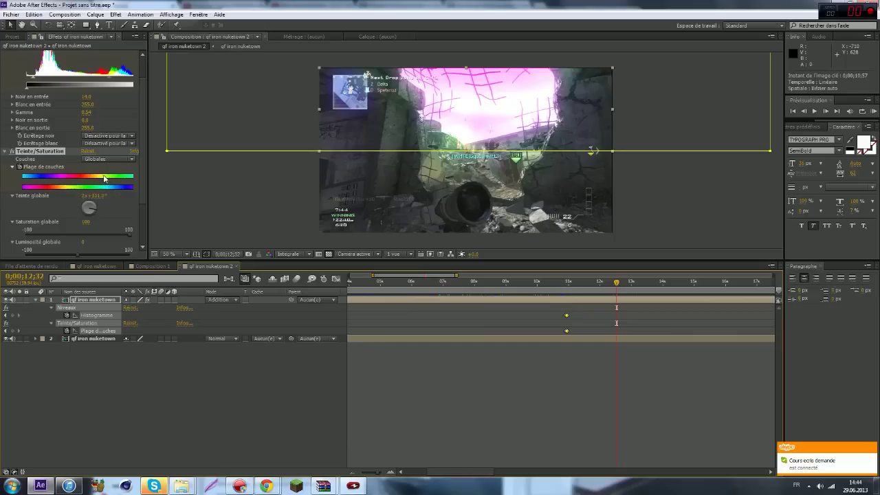
{"action": "scroll", "coordinate": [106, 180], "scroll_direction": "down", "scroll_amount": 3}
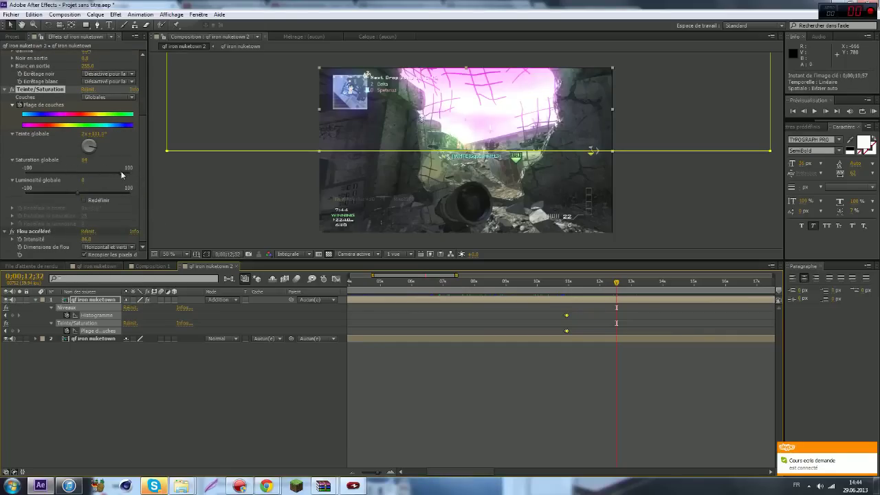
Step: Set the upper layer's global saturation to 100 at 0;00;12;32, and keyframe it at 0;00;06;16 and at 0;00;05;21 with 100
{"action": "mouse_move", "coordinate": [121, 172]}
{"action": "left_mouse_down"}
{"action": "mouse_move", "coordinate": [92, 173]}
{"action": "mouse_move", "coordinate": [136, 176]}
{"action": "left_mouse_up"}
{"action": "left_click_drag", "start_coordinate": [531, 282], "coordinate": [420, 285]}
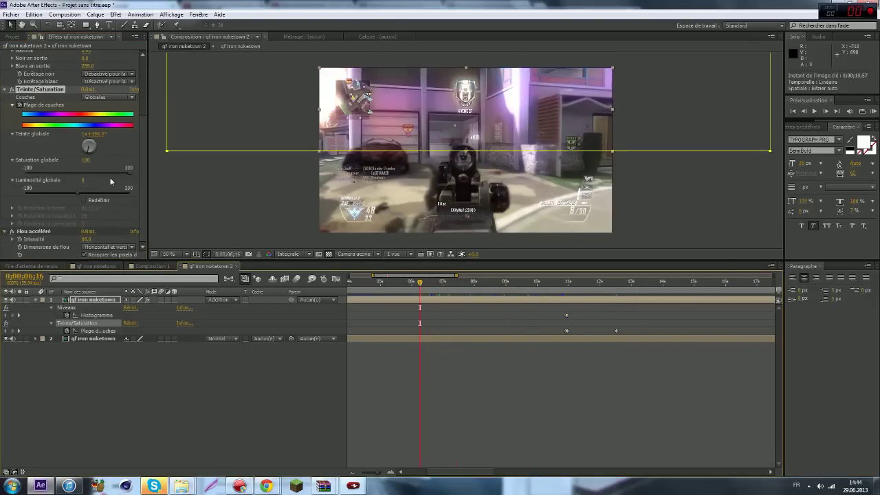
{"action": "mouse_move", "coordinate": [115, 172]}
{"action": "left_mouse_down"}
{"action": "mouse_move", "coordinate": [130, 171]}
{"action": "mouse_move", "coordinate": [114, 173]}
{"action": "mouse_move", "coordinate": [123, 173]}
{"action": "left_mouse_up"}
{"action": "left_click_drag", "start_coordinate": [405, 284], "coordinate": [386, 283]}
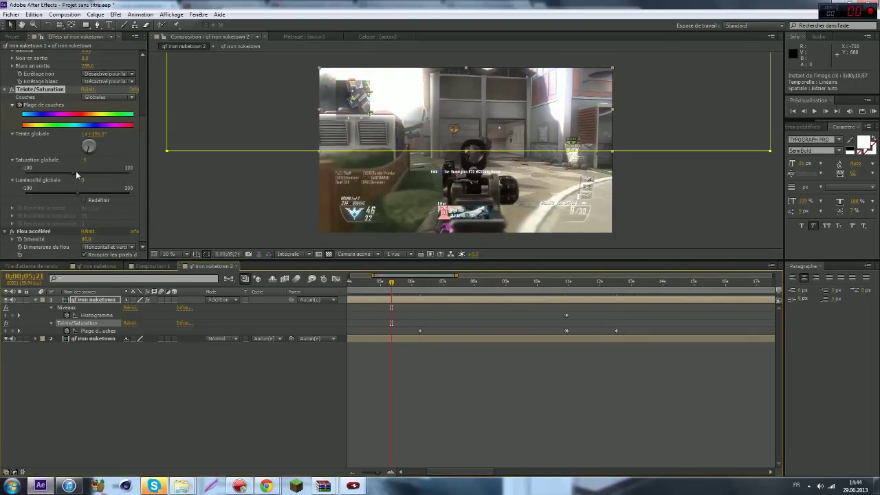
{"action": "mouse_move", "coordinate": [109, 175]}
{"action": "left_mouse_down"}
{"action": "mouse_move", "coordinate": [155, 176]}
{"action": "mouse_move", "coordinate": [118, 176]}
{"action": "left_mouse_up"}
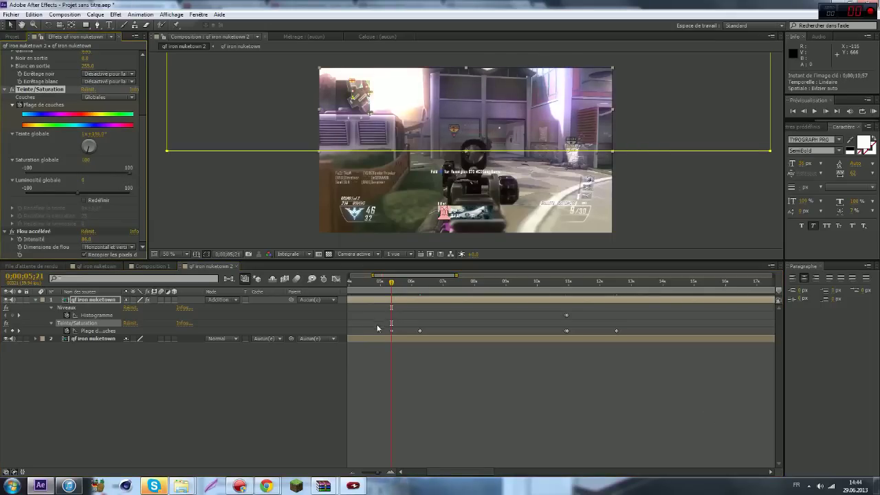
Step: Delete the Plage de couches keyframes at 0;00;05;21 and 0;00;06;16
{"action": "left_click", "coordinate": [392, 331]}
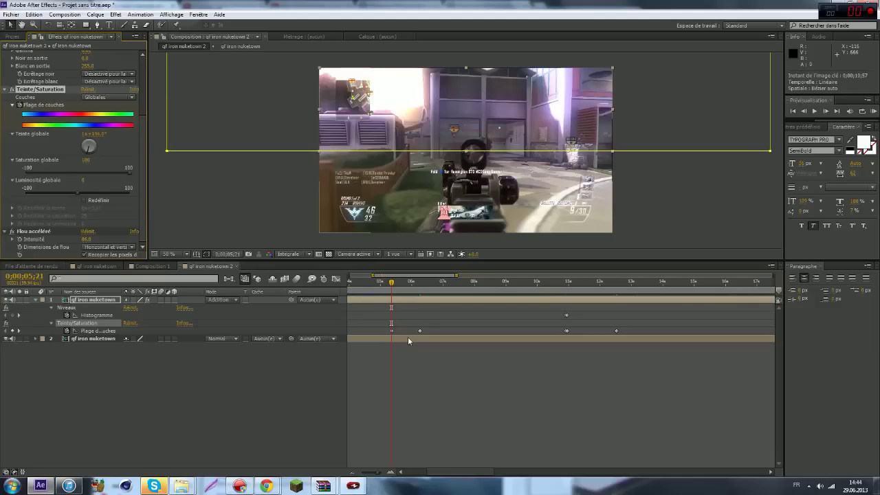
{"action": "key", "text": "Delete"}
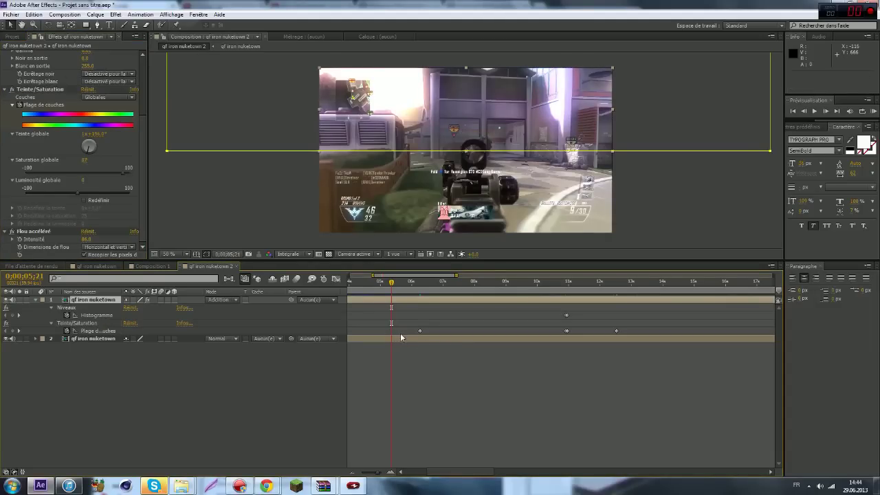
{"action": "left_click", "coordinate": [420, 331]}
{"action": "key", "text": "Delete"}
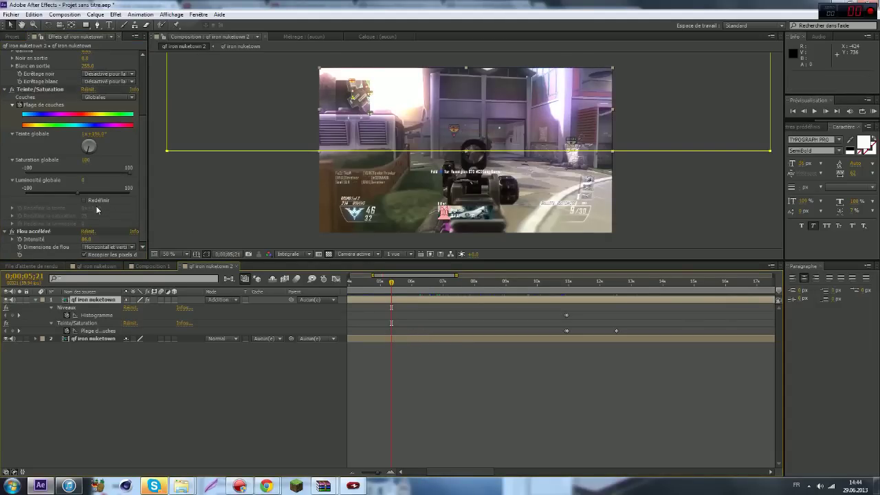
Step: Set the upper layer's Flou accéléré to Vertical with an intensity of about 232
{"action": "left_click", "coordinate": [108, 245]}
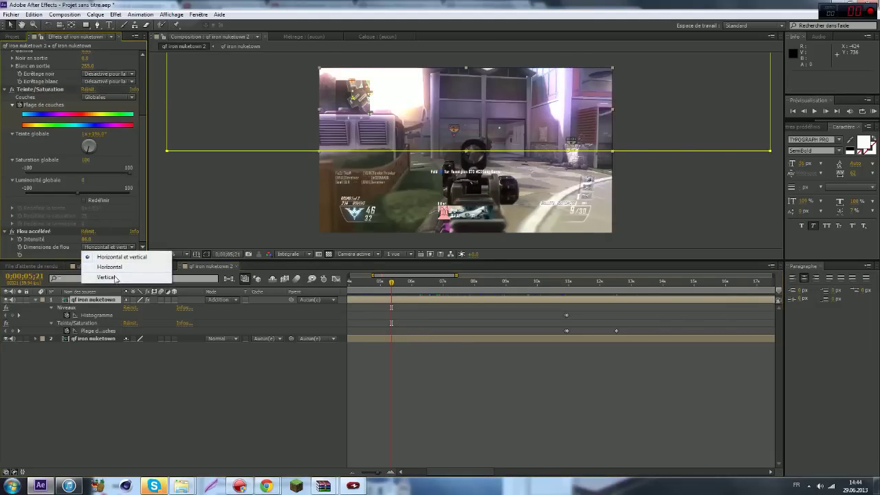
{"action": "left_click", "coordinate": [115, 277]}
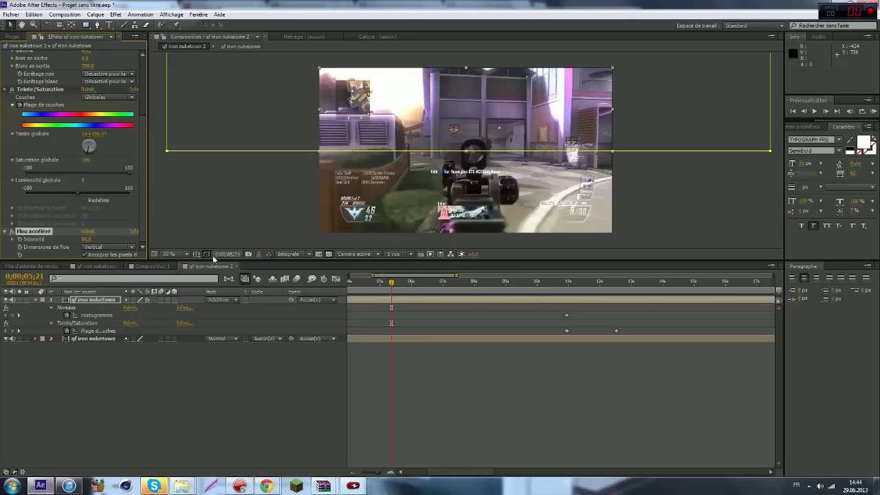
{"action": "left_click_drag", "start_coordinate": [84, 240], "coordinate": [158, 248]}
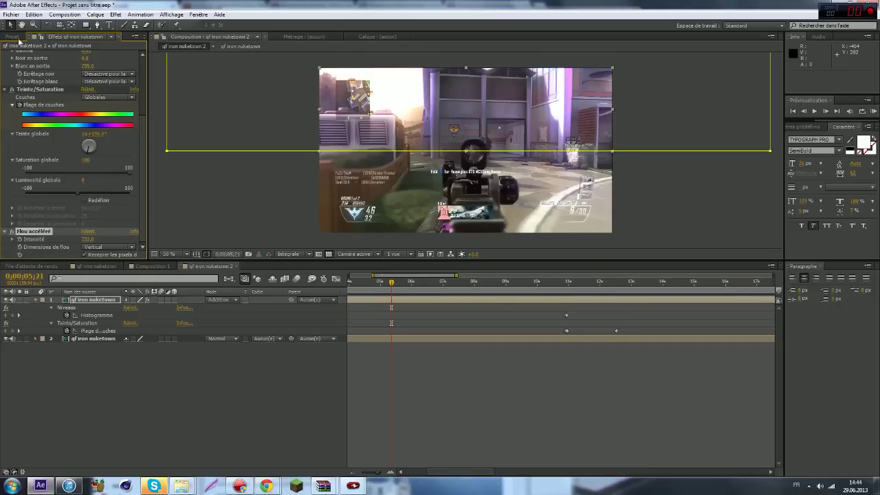
Step: Add a second Flou accéléré effect to the upper layer and set its intensity to 21
{"action": "left_click", "coordinate": [114, 15]}
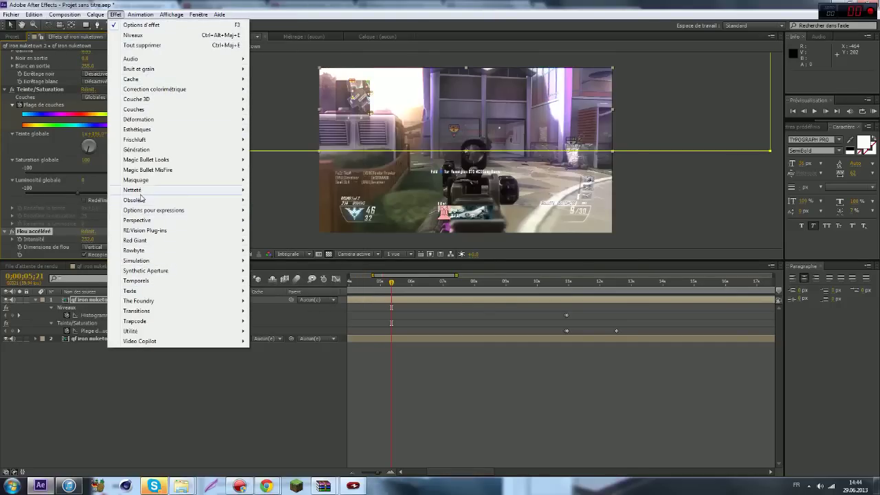
{"action": "mouse_move", "coordinate": [156, 73]}
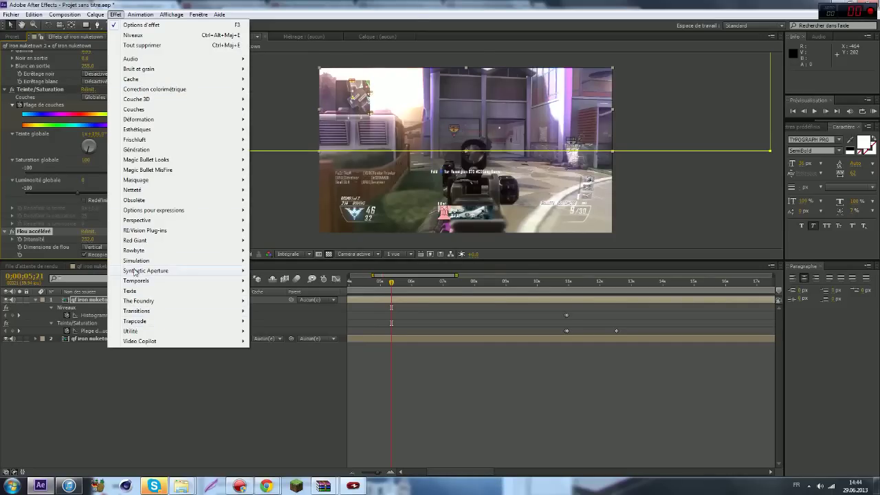
{"action": "mouse_move", "coordinate": [147, 193]}
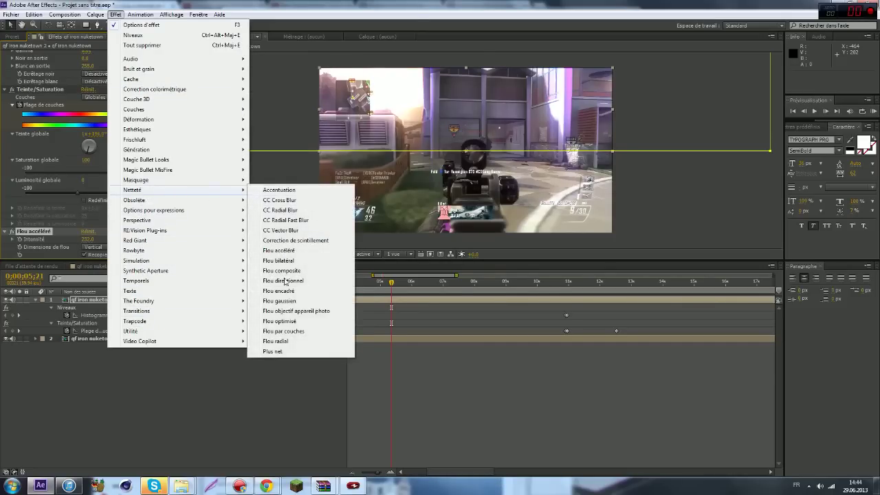
{"action": "left_click", "coordinate": [278, 250]}
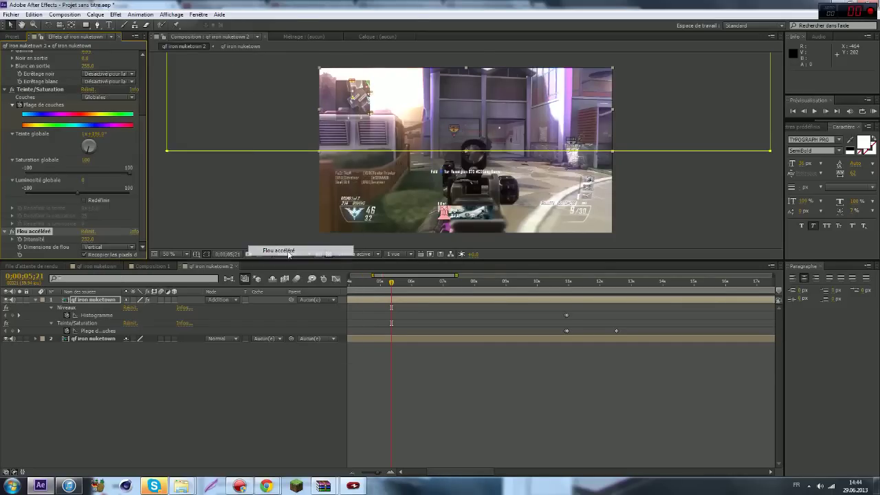
{"action": "left_click_drag", "start_coordinate": [85, 240], "coordinate": [94, 239]}
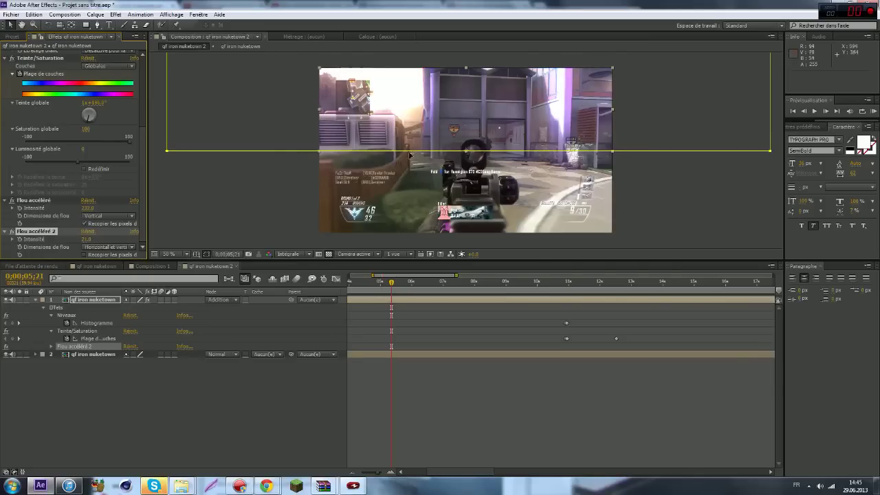
Step: Set the first Flou accéléré to Horizontal with an intensity of about 384, and the second one's intensity to 14
{"action": "left_click", "coordinate": [110, 216]}
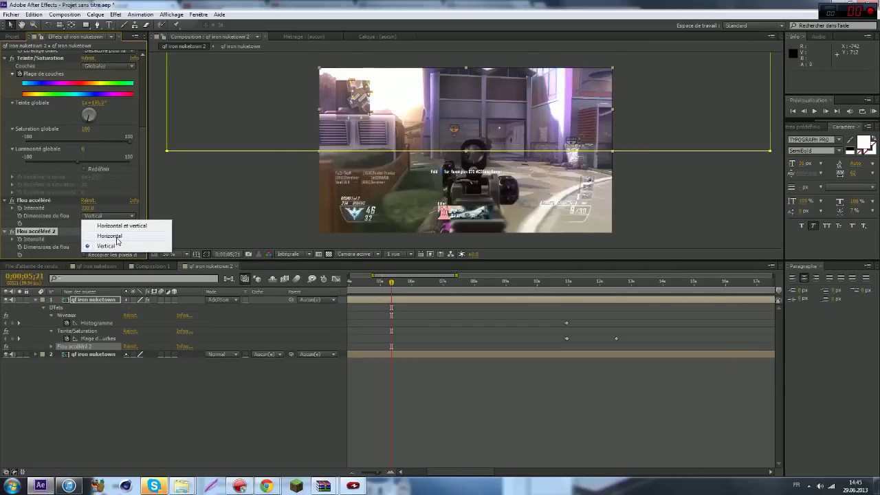
{"action": "left_click", "coordinate": [117, 238]}
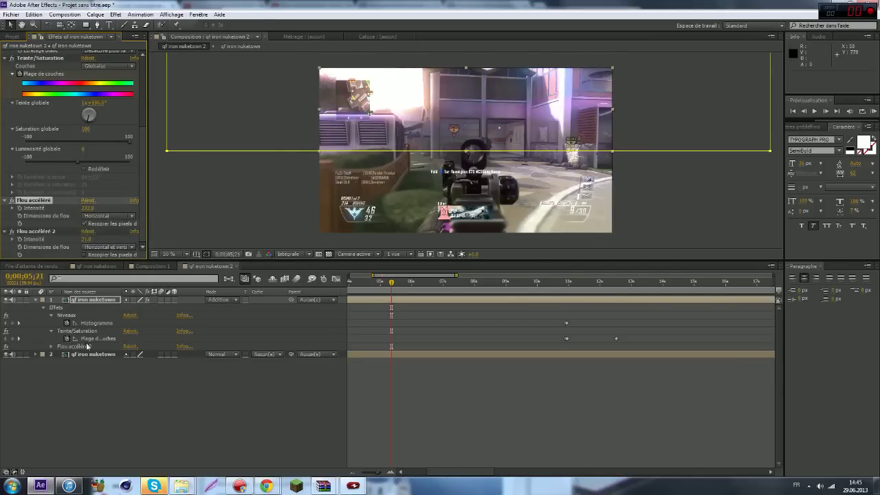
{"action": "left_click_drag", "start_coordinate": [101, 207], "coordinate": [181, 207]}
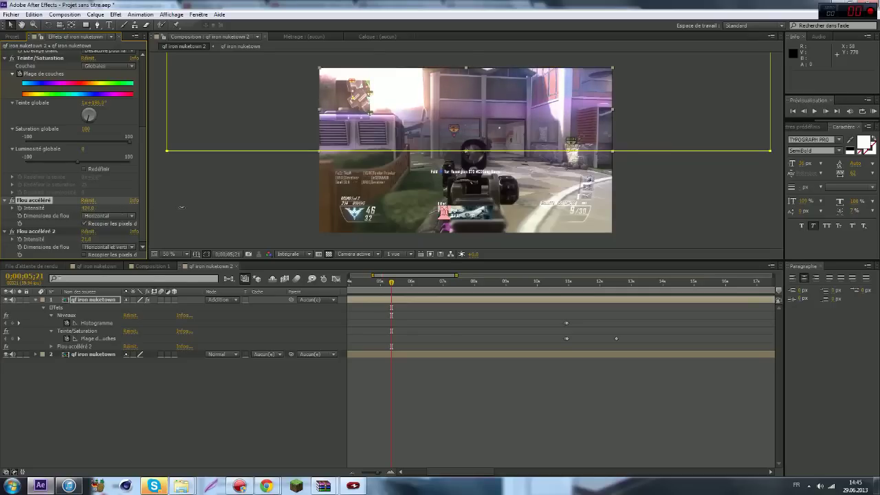
{"action": "mouse_move", "coordinate": [84, 239]}
{"action": "left_mouse_down"}
{"action": "mouse_move", "coordinate": [62, 238]}
{"action": "mouse_move", "coordinate": [94, 240]}
{"action": "left_mouse_up"}
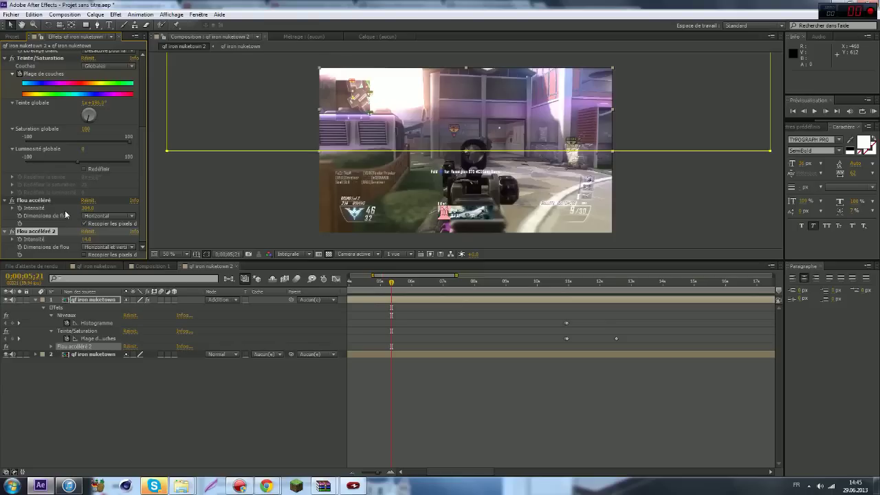
Step: Delete all remaining Histogramme and Plage de couches keyframes from the upper layer
{"action": "left_click_drag", "start_coordinate": [543, 309], "coordinate": [568, 341]}
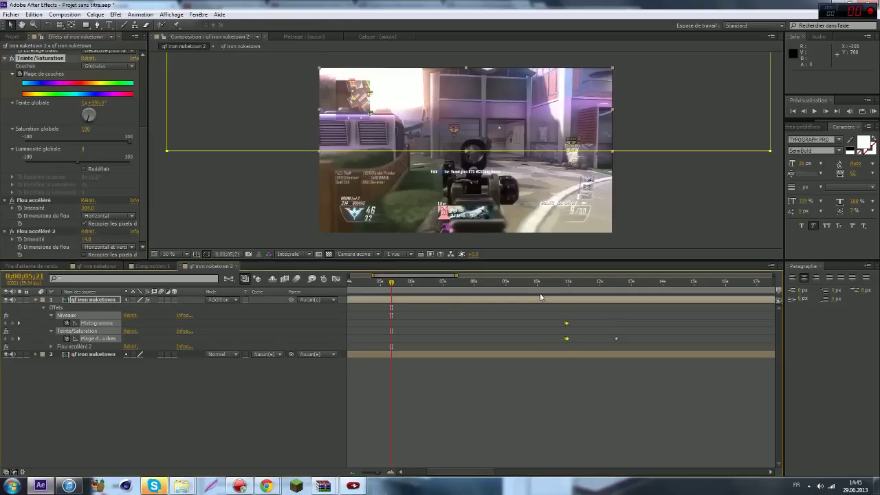
{"action": "left_click_drag", "start_coordinate": [543, 284], "coordinate": [568, 291]}
{"action": "left_click_drag", "start_coordinate": [571, 291], "coordinate": [412, 283]}
{"action": "left_click_drag", "start_coordinate": [555, 313], "coordinate": [620, 356]}
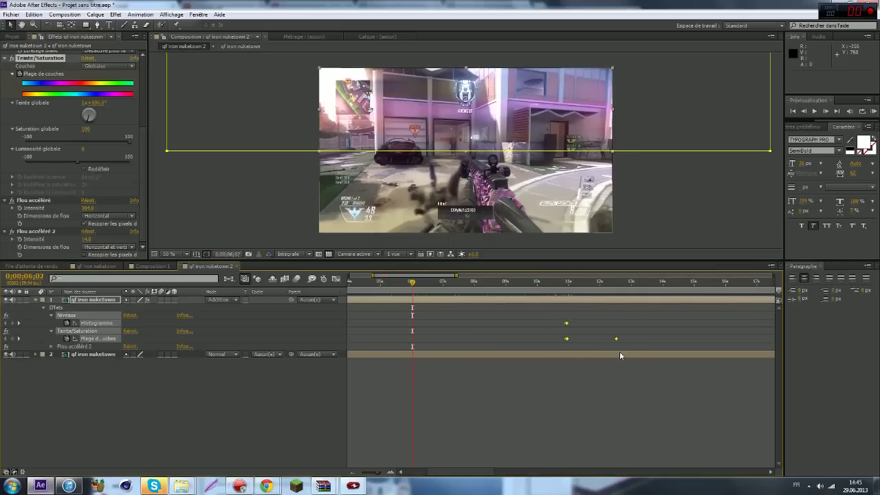
{"action": "key", "text": "Delete"}
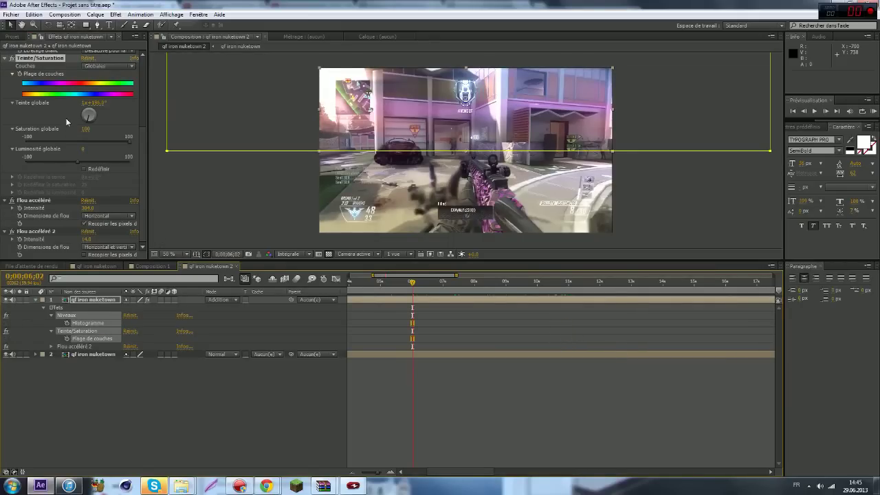
Step: Keyframe Plage de couches at 0;00;00;00, rotate the global hue to about 4x+218° at 0;00;16;30, and preview the colour shift at 0;00;02;33
{"action": "left_click_drag", "start_coordinate": [368, 292], "coordinate": [264, 282]}
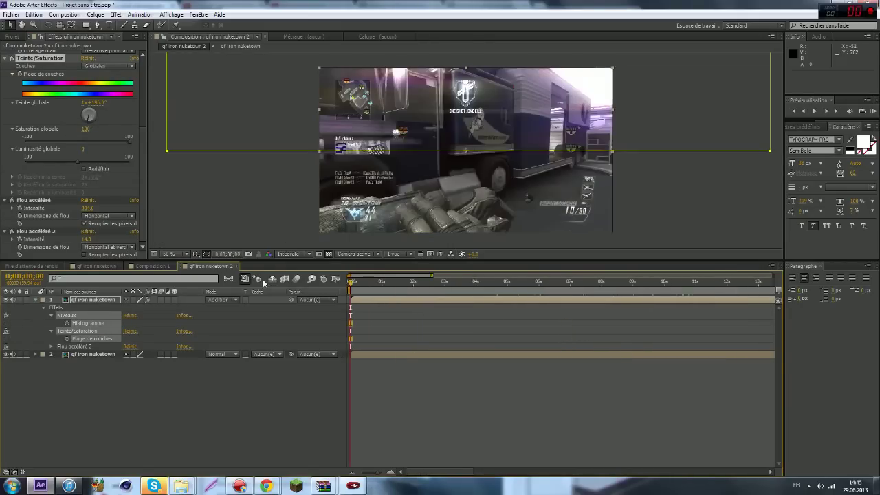
{"action": "left_click", "coordinate": [20, 74]}
{"action": "left_click_drag", "start_coordinate": [481, 282], "coordinate": [777, 297]}
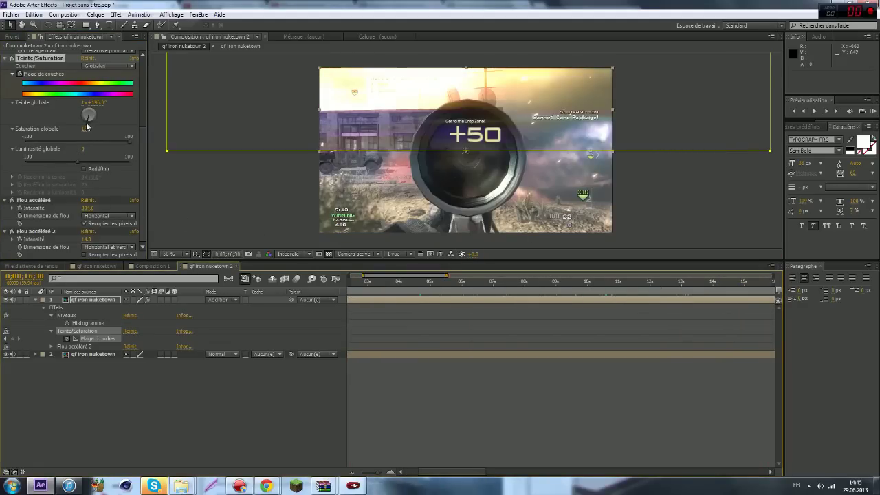
{"action": "left_click", "coordinate": [86, 123]}
{"action": "left_click_drag", "start_coordinate": [88, 124], "coordinate": [347, 339]}
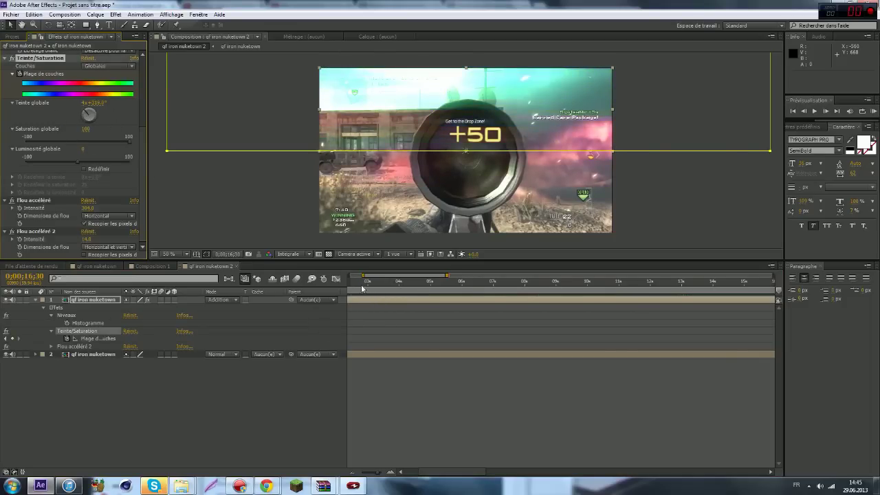
{"action": "key", "text": "Home"}
{"action": "left_click_drag", "start_coordinate": [352, 279], "coordinate": [431, 292]}
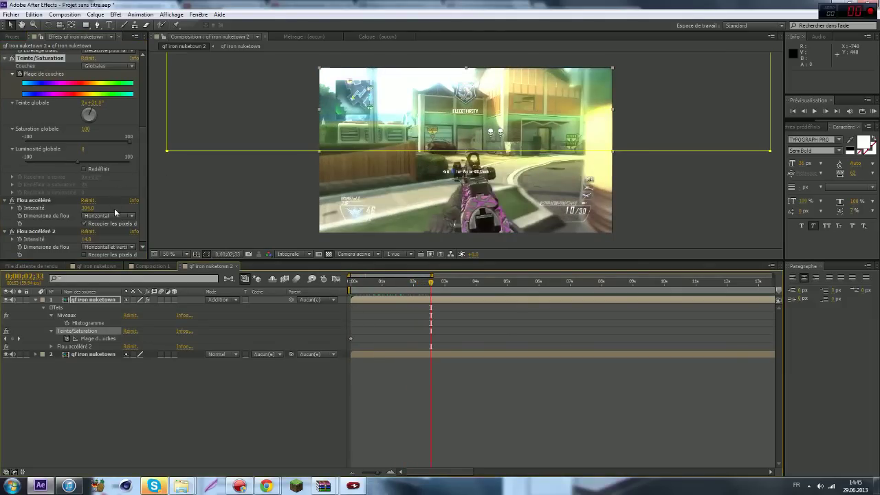
Step: Set the first Flou accéléré to Horizontal et vertical with an intensity of about 201, and remove Flou accéléré 2
{"action": "left_click", "coordinate": [98, 217]}
{"action": "left_click", "coordinate": [110, 227]}
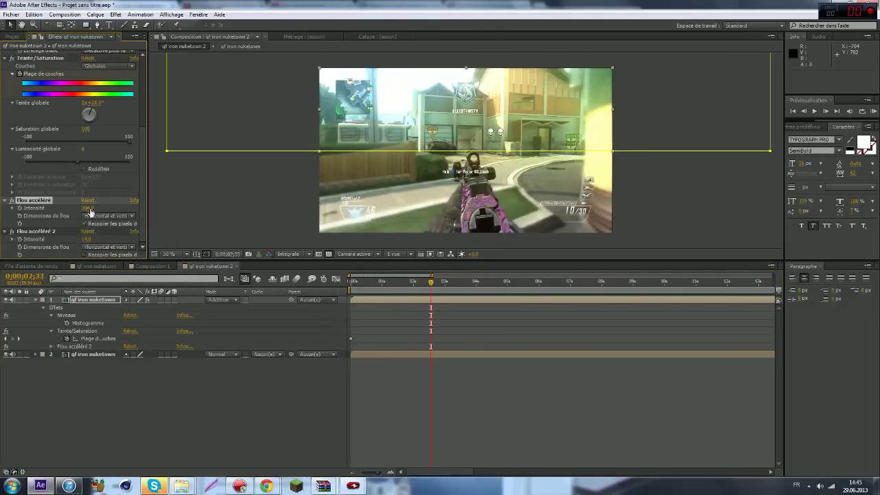
{"action": "left_click_drag", "start_coordinate": [73, 207], "coordinate": [46, 214]}
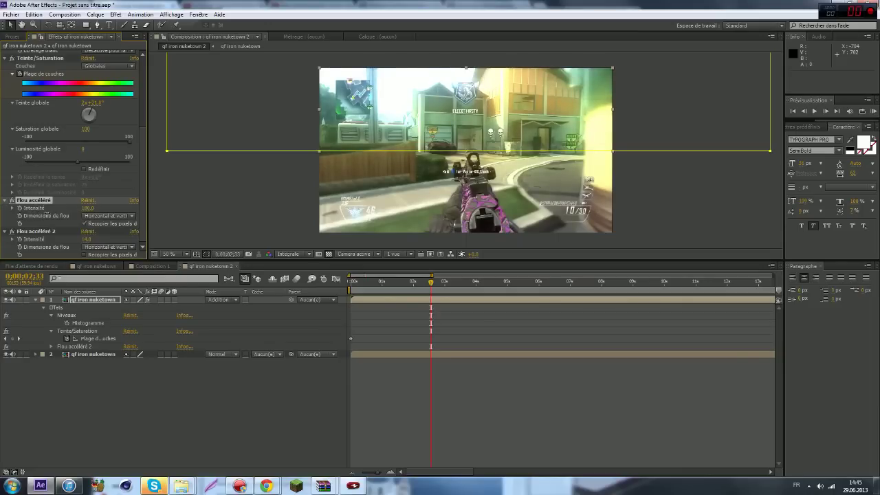
{"action": "left_click", "coordinate": [32, 232]}
{"action": "key", "text": "Delete"}
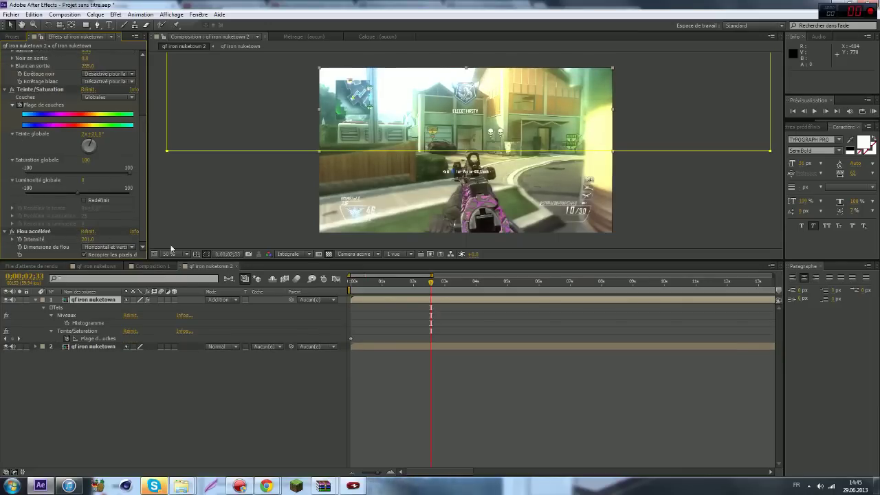
Step: Delete Masque 1 from the upper layer and preview the unmasked glow at 0;00;07;45
{"action": "left_click_drag", "start_coordinate": [388, 292], "coordinate": [512, 289]}
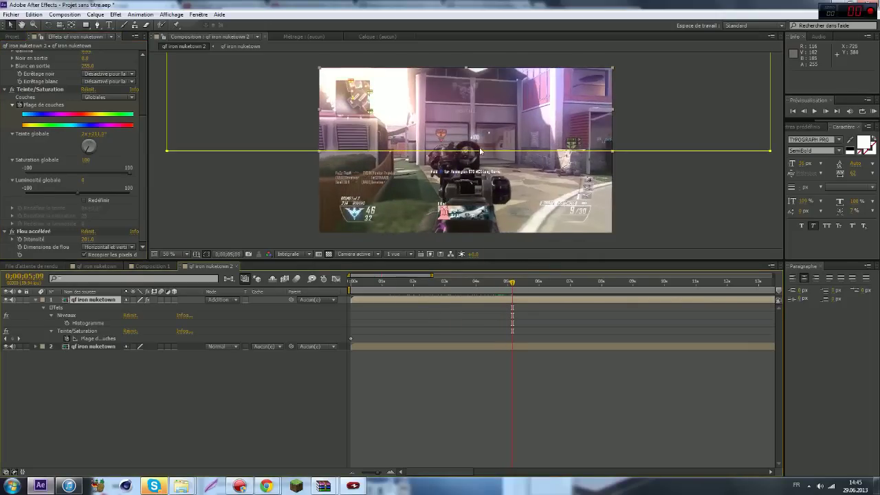
{"action": "left_click_drag", "start_coordinate": [481, 151], "coordinate": [480, 160]}
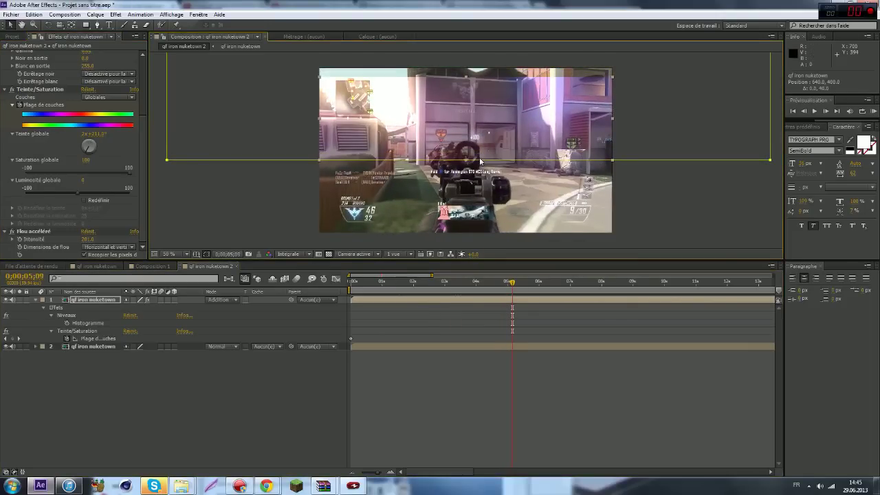
{"action": "key", "text": "ctrl+z"}
{"action": "key", "text": "m"}
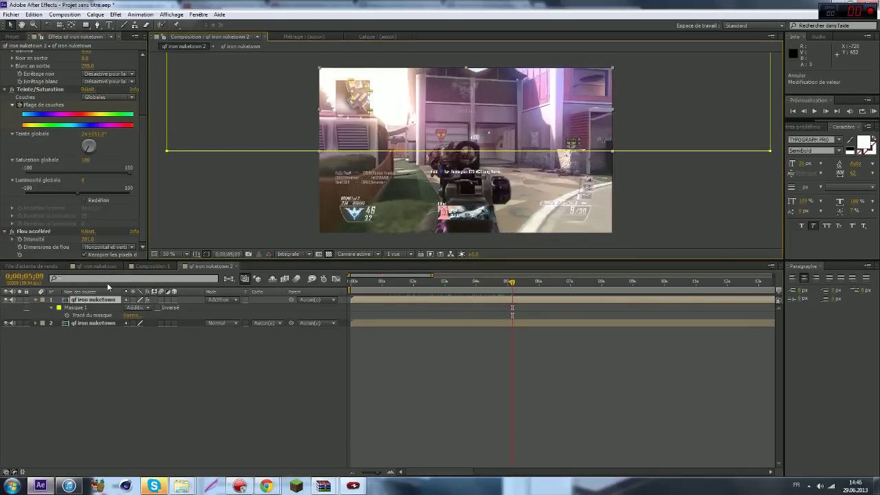
{"action": "left_click", "coordinate": [96, 308]}
{"action": "key", "text": "Delete"}
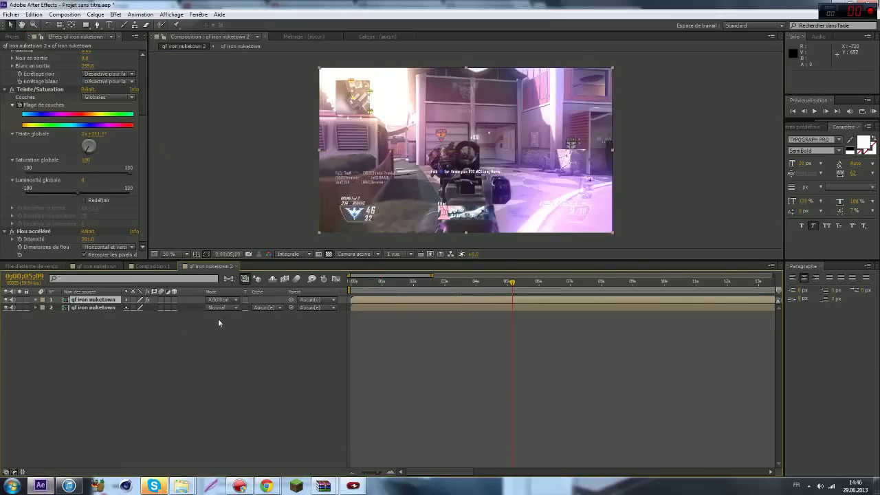
{"action": "left_click_drag", "start_coordinate": [485, 286], "coordinate": [594, 291]}
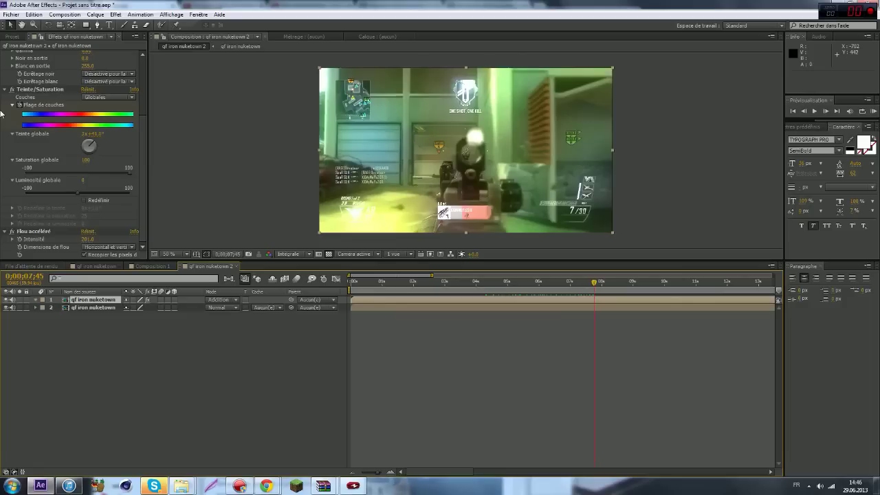